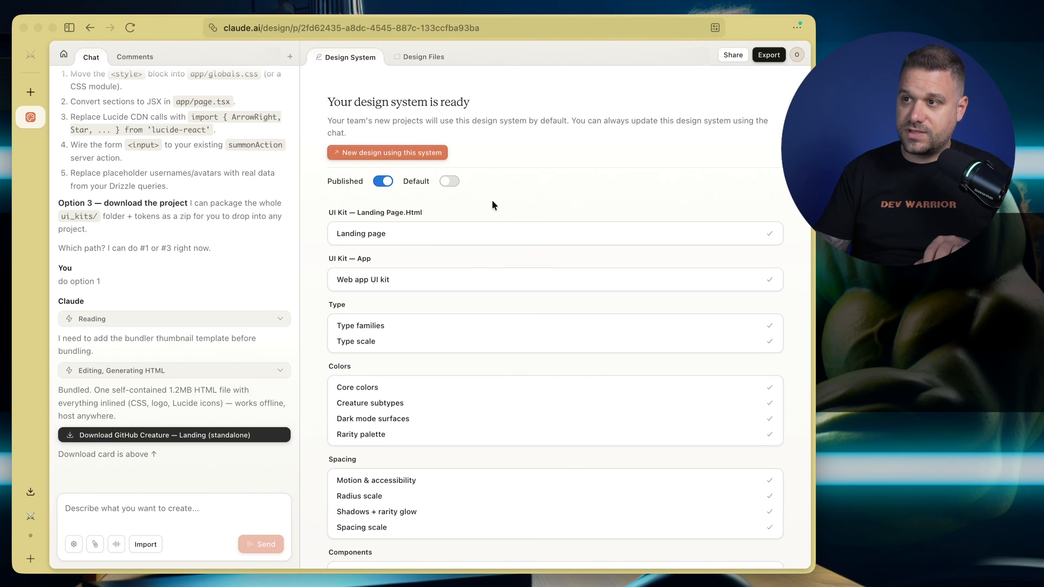
Review the Landing page preview and the Web app UI kit preview in the design system
{"action": "left_click", "coordinate": [386, 231]}
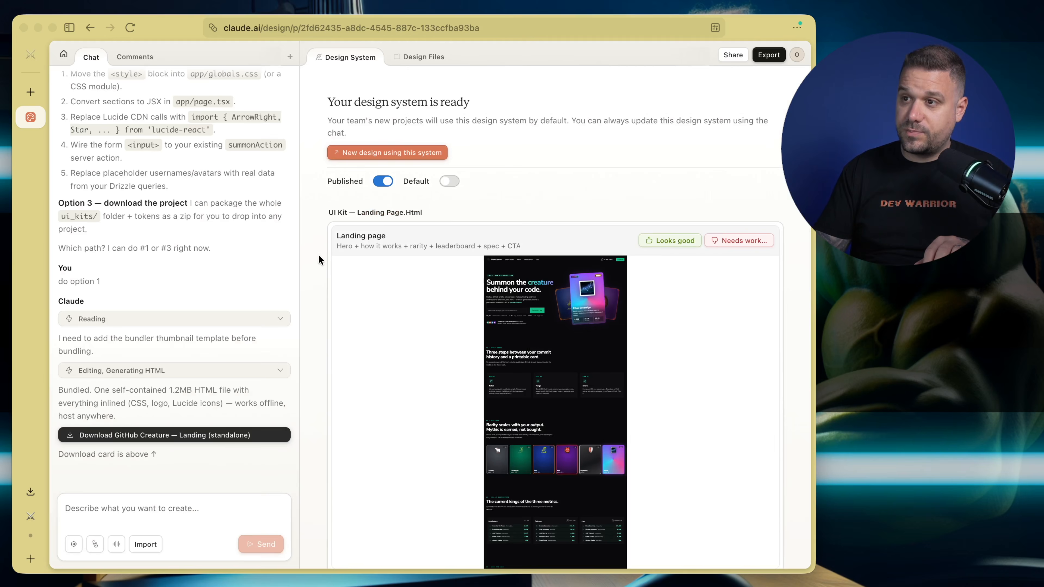
{"action": "scroll", "coordinate": [319, 249], "scroll_direction": "down", "scroll_amount": 10}
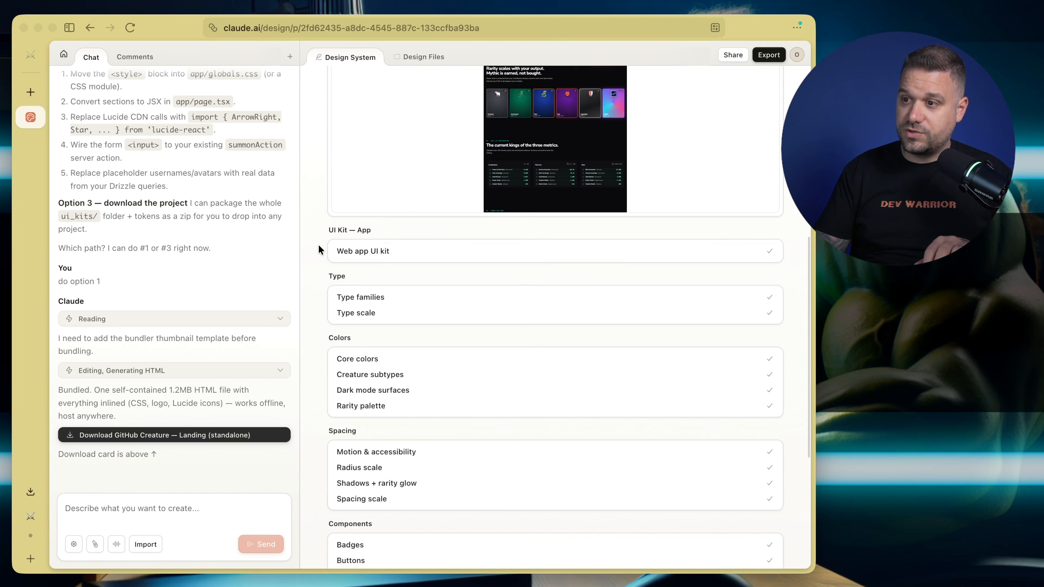
{"action": "left_click", "coordinate": [350, 251]}
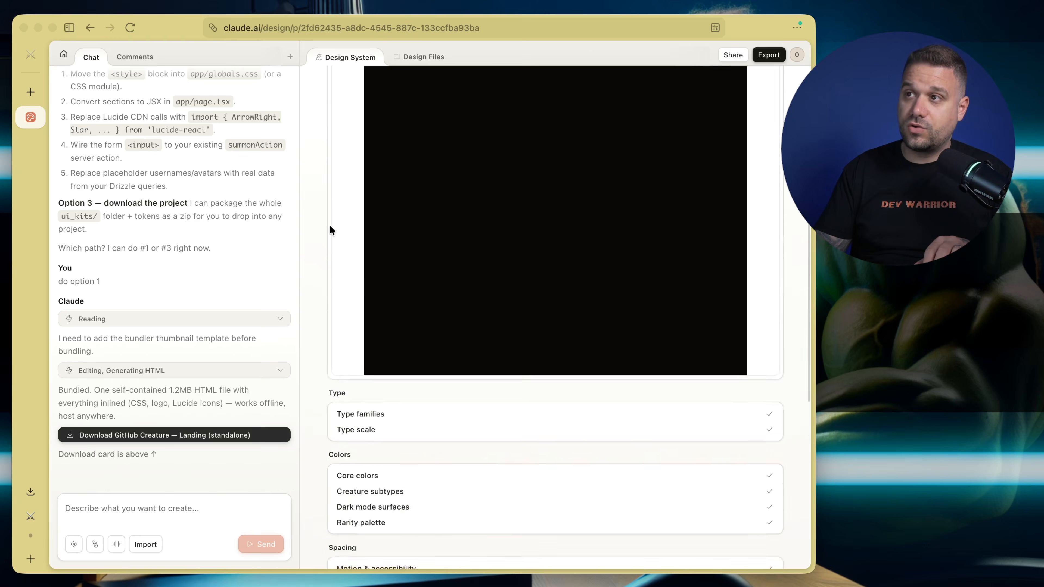
{"action": "scroll", "coordinate": [416, 219], "scroll_direction": "up", "scroll_amount": 1}
{"action": "scroll", "coordinate": [474, 151], "scroll_direction": "up", "scroll_amount": 1}
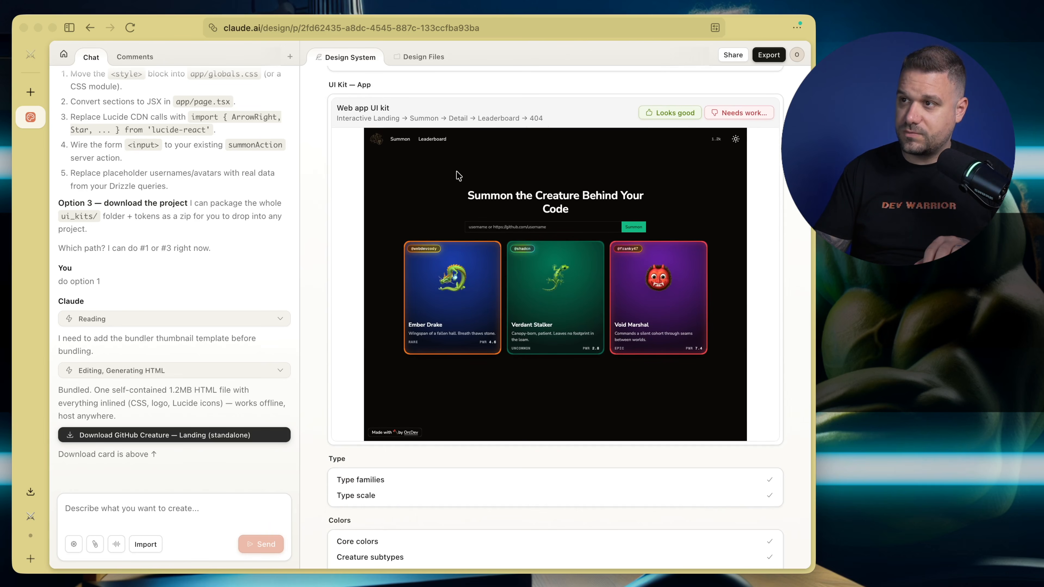
Look through the Type families and Type scale previews of the design system
{"action": "scroll", "coordinate": [344, 207], "scroll_direction": "down", "scroll_amount": 5}
{"action": "left_click", "coordinate": [370, 310]}
{"action": "scroll", "coordinate": [339, 235], "scroll_direction": "up", "scroll_amount": 3}
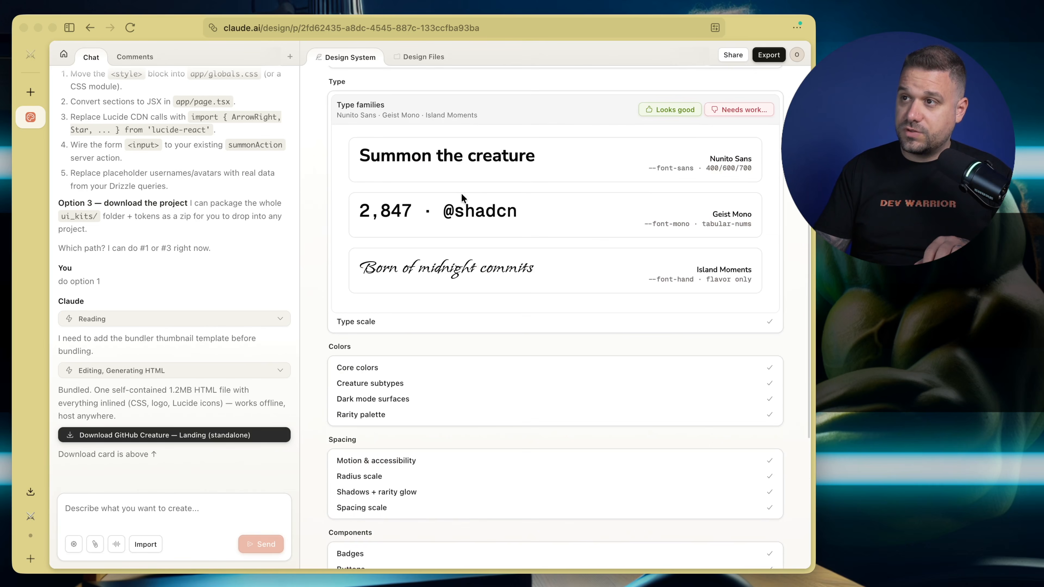
{"action": "left_click", "coordinate": [377, 322]}
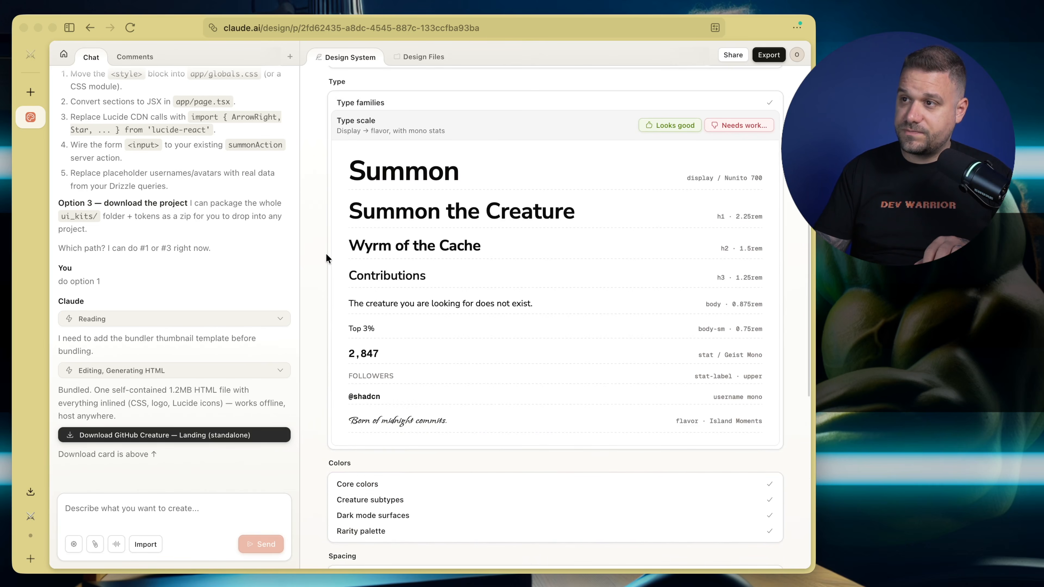
Open the Core colors preview and examine its color token swatches
{"action": "scroll", "coordinate": [326, 254], "scroll_direction": "down", "scroll_amount": 5}
{"action": "left_click", "coordinate": [361, 310]}
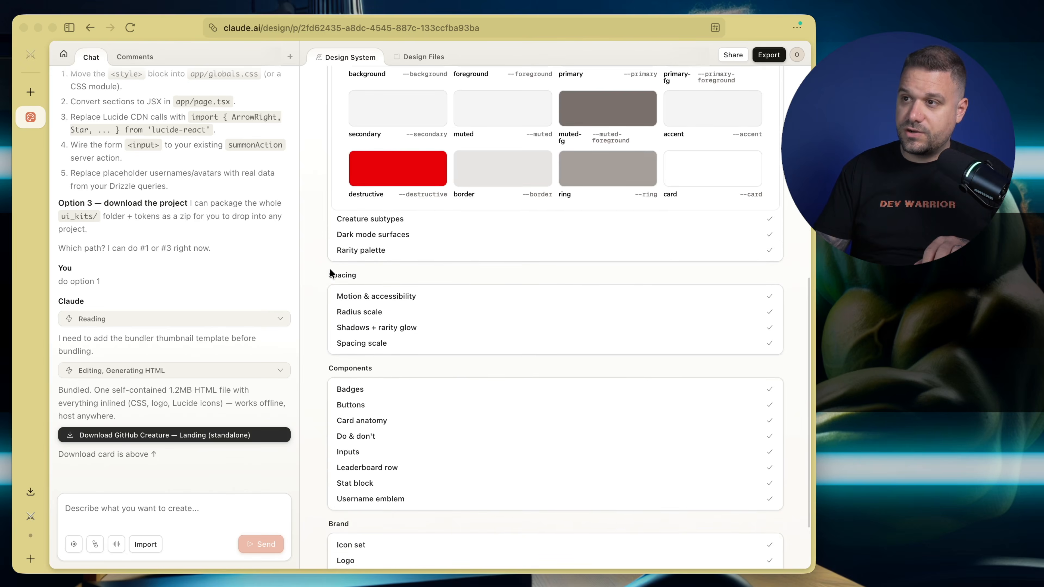
{"action": "scroll", "coordinate": [330, 272], "scroll_direction": "up", "scroll_amount": 2}
{"action": "scroll", "coordinate": [332, 266], "scroll_direction": "up", "scroll_amount": 1}
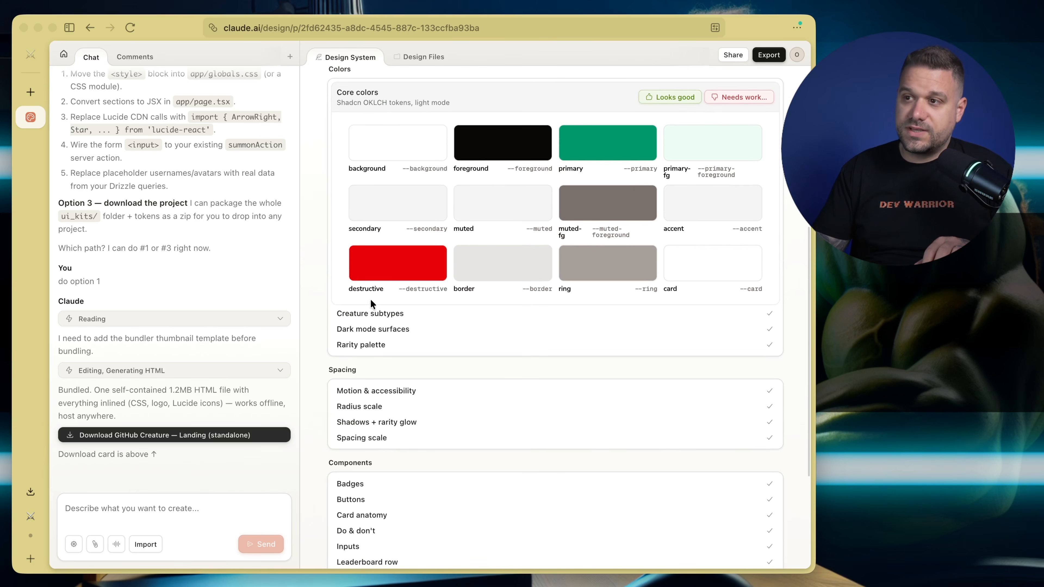
Expand the Creature subtypes color preview and capture a screenshot of that card
{"action": "left_click", "coordinate": [371, 313]}
{"action": "scroll", "coordinate": [488, 251], "scroll_direction": "up", "scroll_amount": 3}
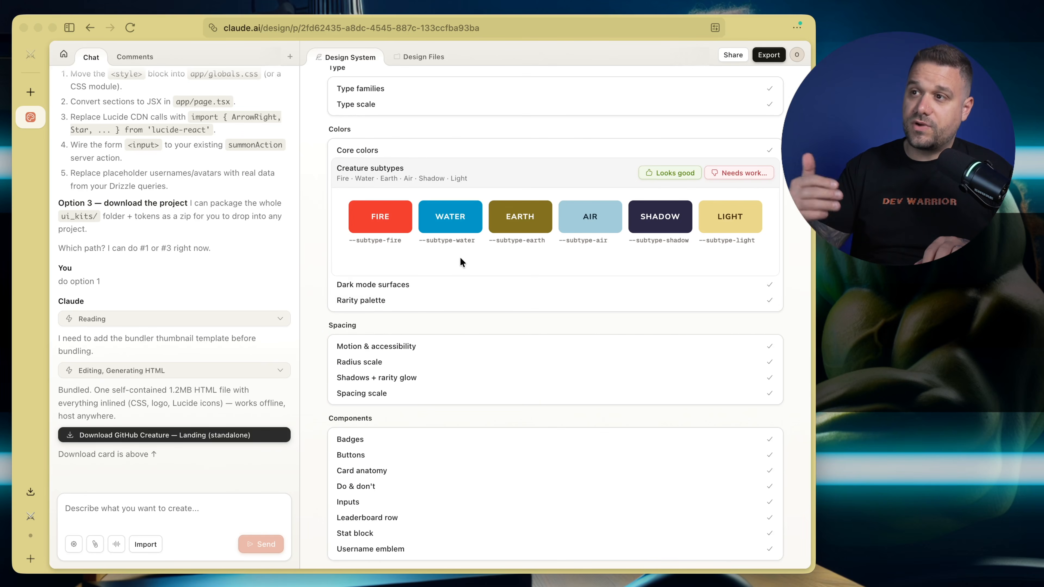
{"action": "key", "text": "super+shift+4"}
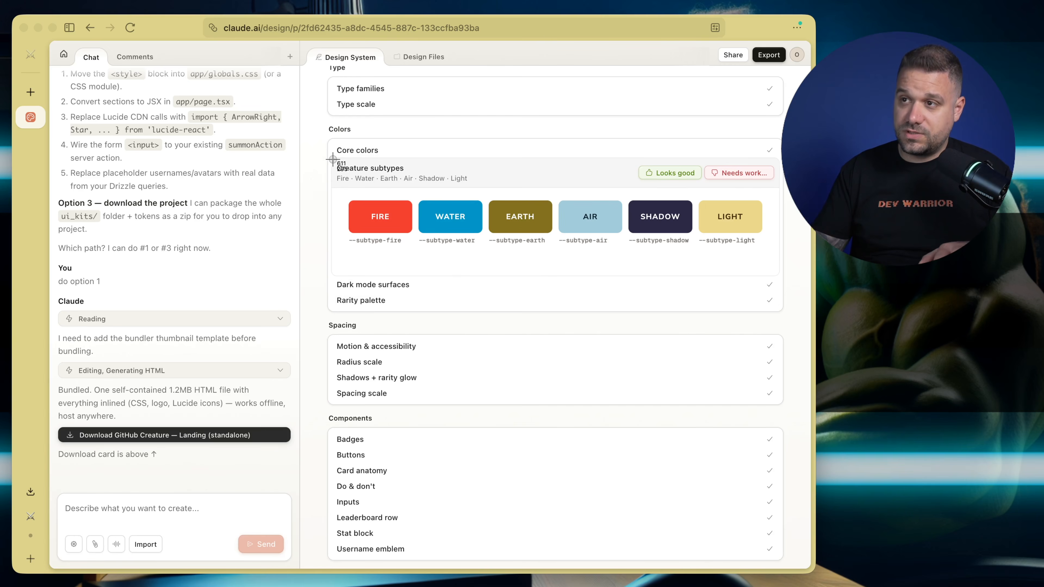
{"action": "left_click_drag", "start_coordinate": [331, 159], "coordinate": [782, 272]}
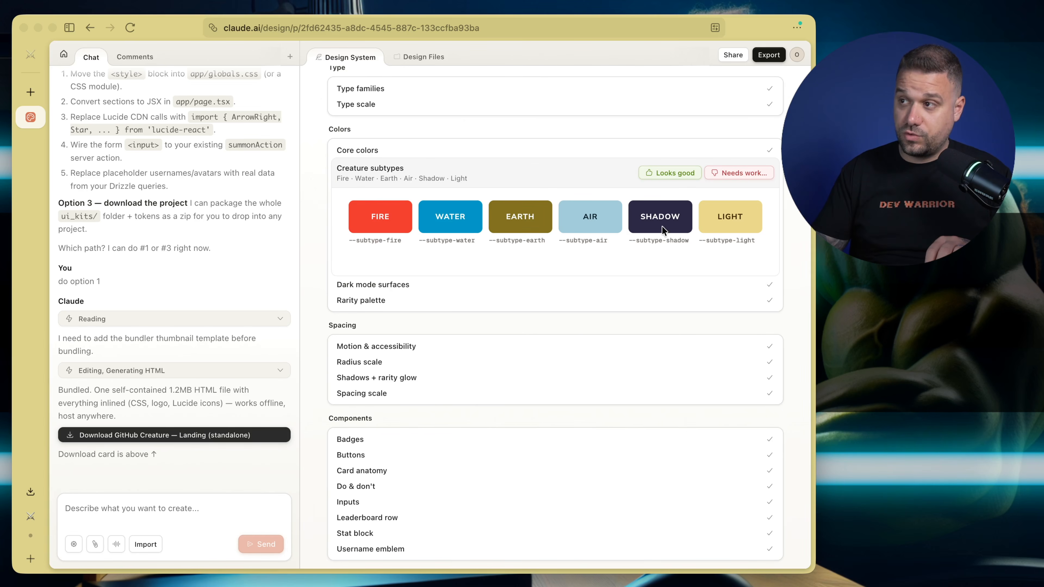
Examine the Dark mode surfaces and Rarity palette previews in the Colors section
{"action": "left_click", "coordinate": [397, 289]}
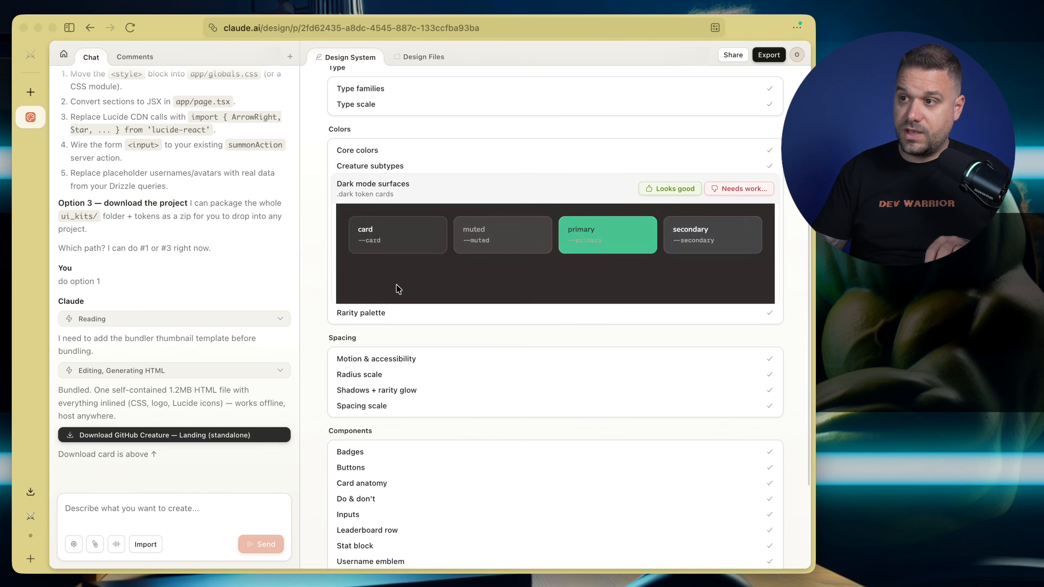
{"action": "left_click", "coordinate": [372, 314]}
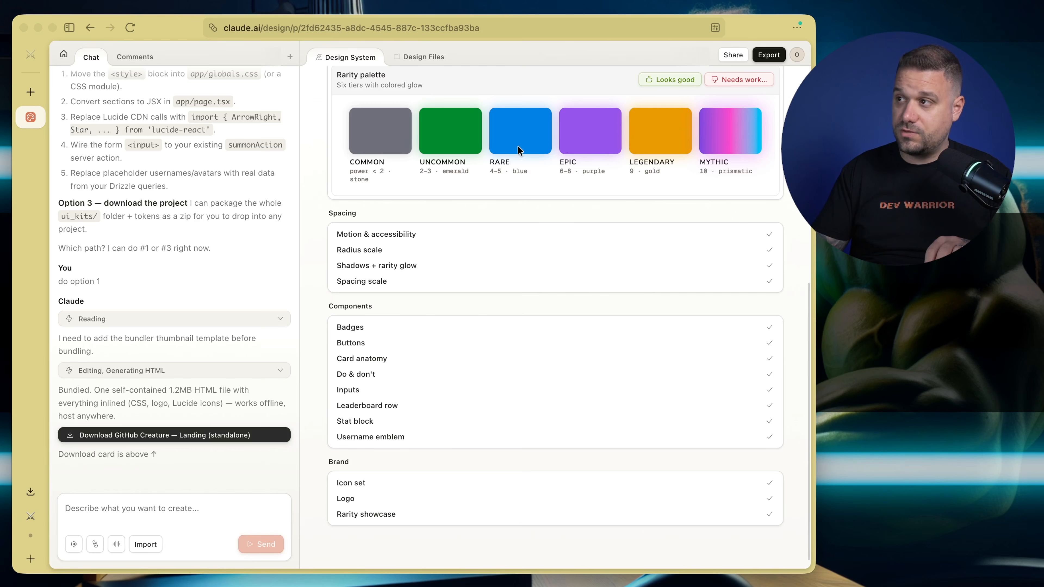
{"action": "scroll", "coordinate": [366, 173], "scroll_direction": "down", "scroll_amount": 1}
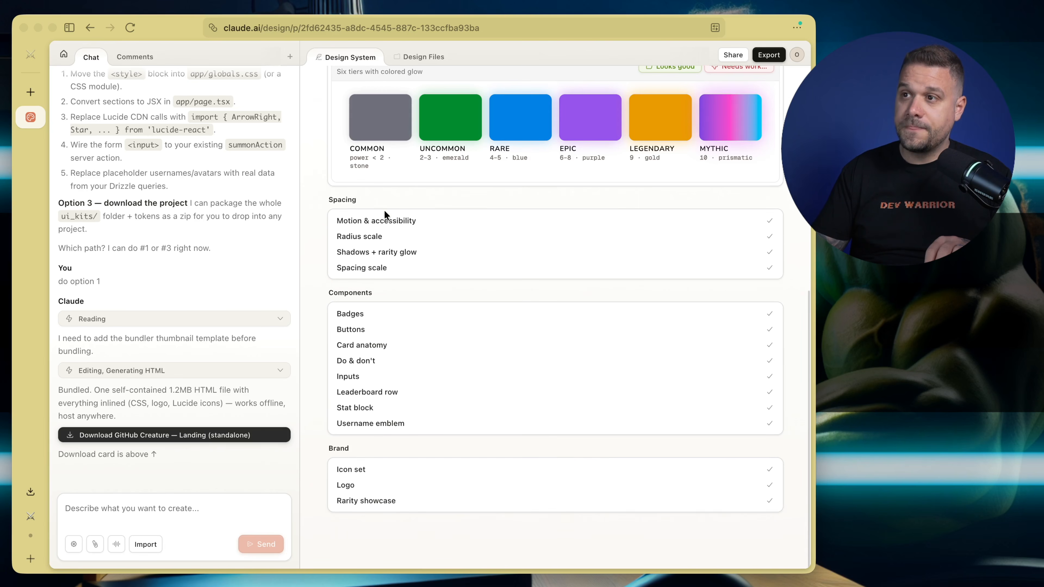
Review the Motion & accessibility, Radius scale and Shadows + rarity glow previews in the Spacing section
{"action": "left_click", "coordinate": [346, 217]}
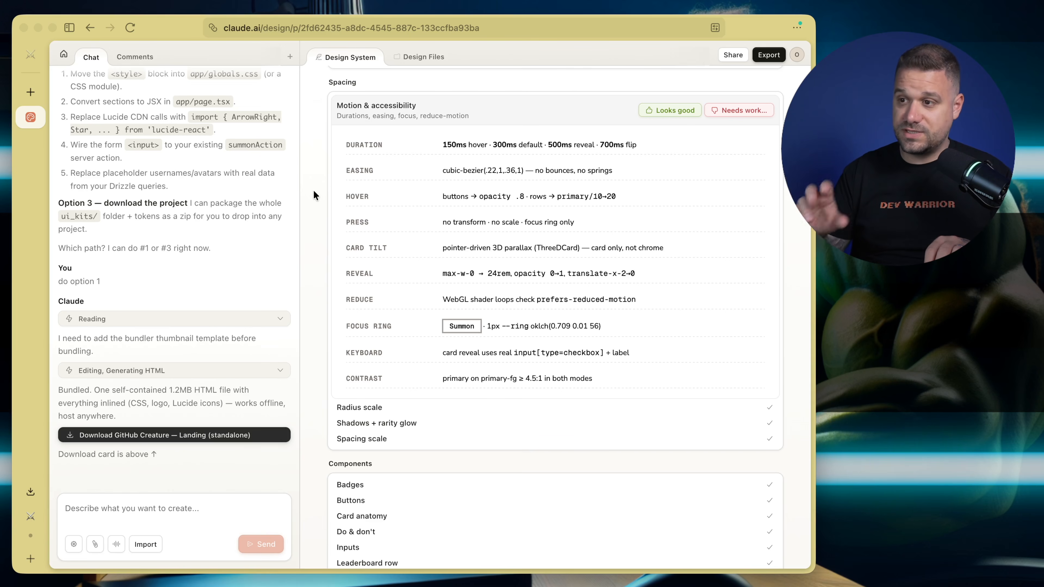
{"action": "scroll", "coordinate": [313, 195], "scroll_direction": "down", "scroll_amount": 2}
{"action": "scroll", "coordinate": [323, 201], "scroll_direction": "down", "scroll_amount": 5}
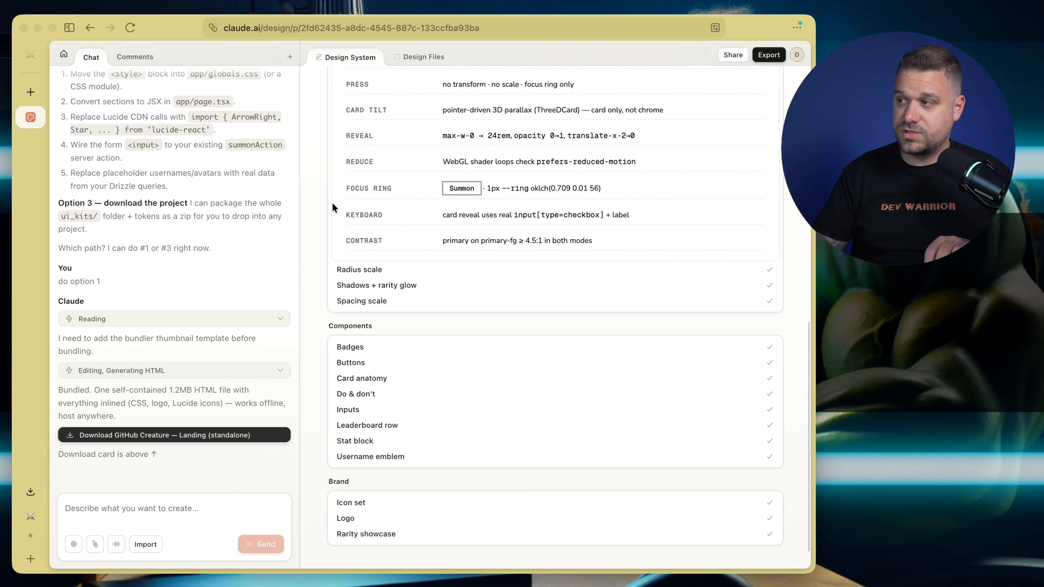
{"action": "left_click", "coordinate": [366, 269]}
{"action": "left_click", "coordinate": [375, 251]}
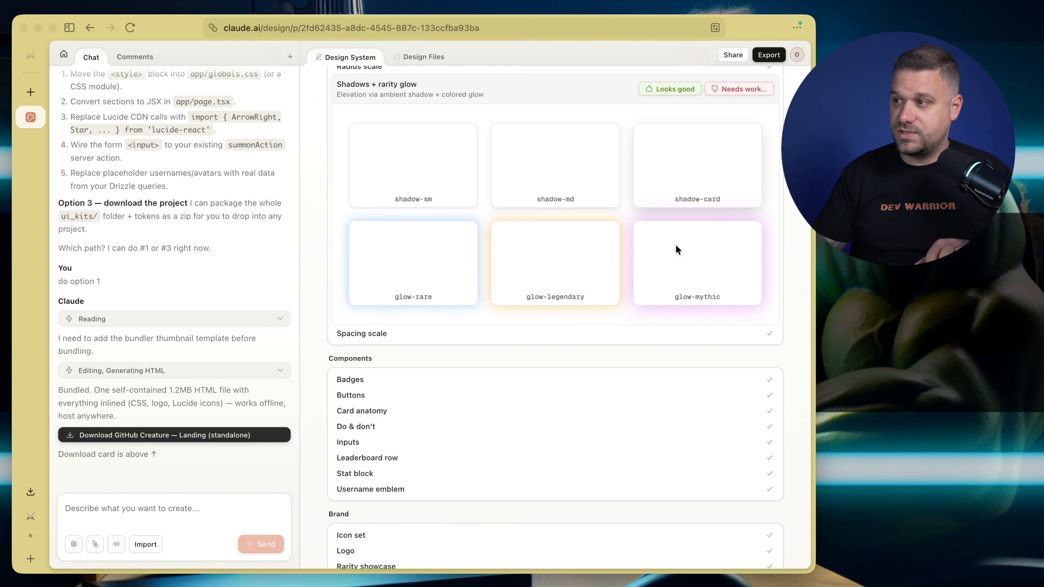
View the Badges and Buttons previews in the Components section
{"action": "scroll", "coordinate": [338, 272], "scroll_direction": "down", "scroll_amount": 2}
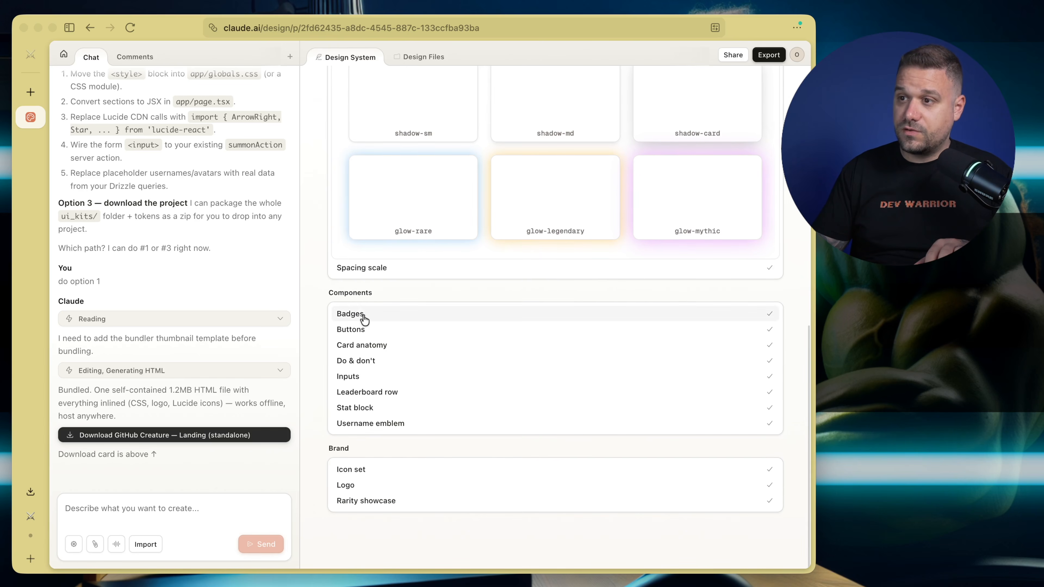
{"action": "left_click", "coordinate": [361, 317]}
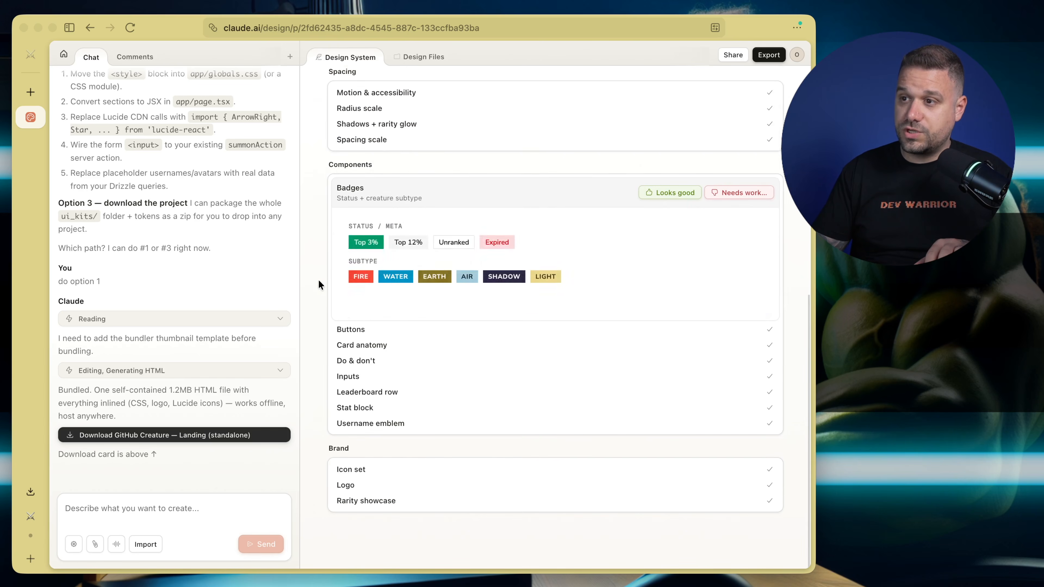
{"action": "left_click", "coordinate": [367, 333]}
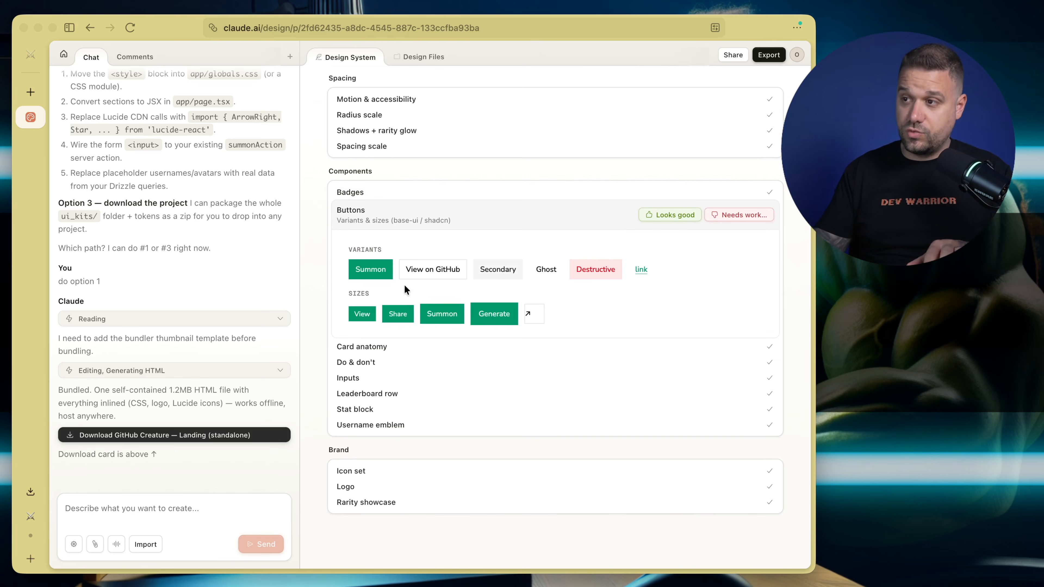
Expand the Card anatomy component and capture a screenshot of its creature card
{"action": "left_click", "coordinate": [383, 348]}
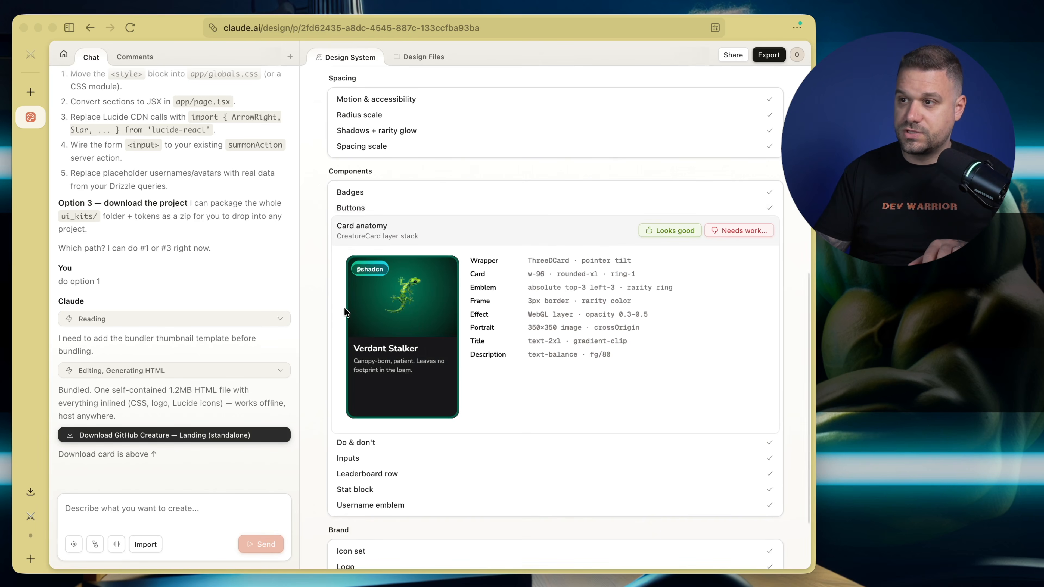
{"action": "scroll", "coordinate": [344, 312], "scroll_direction": "down", "scroll_amount": 2}
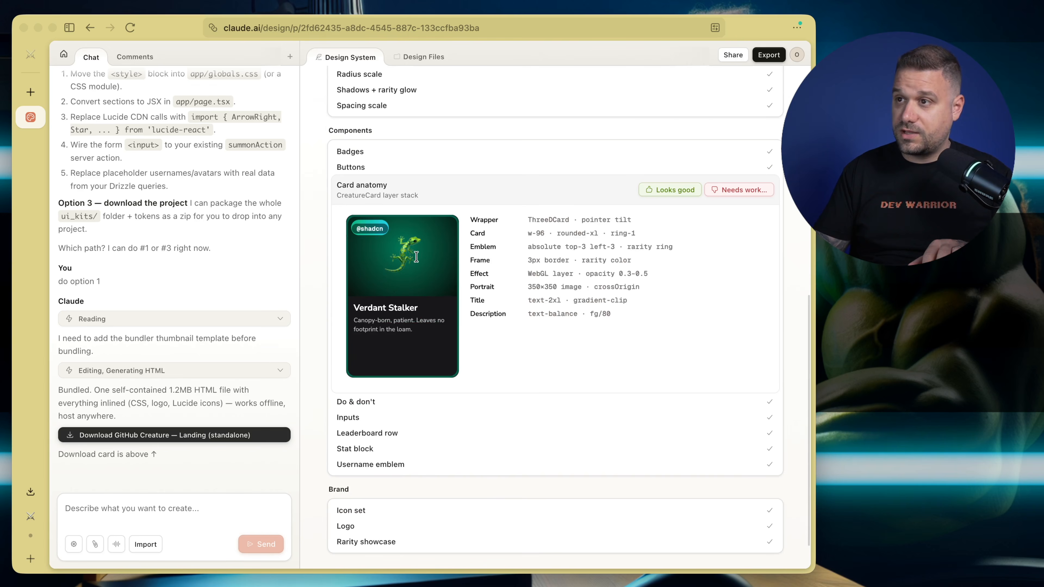
{"action": "key", "text": "super+shift+4"}
{"action": "left_click_drag", "start_coordinate": [340, 205], "coordinate": [485, 382]}
Open the Do & don't component preview and read its house rules
{"action": "left_click", "coordinate": [380, 401]}
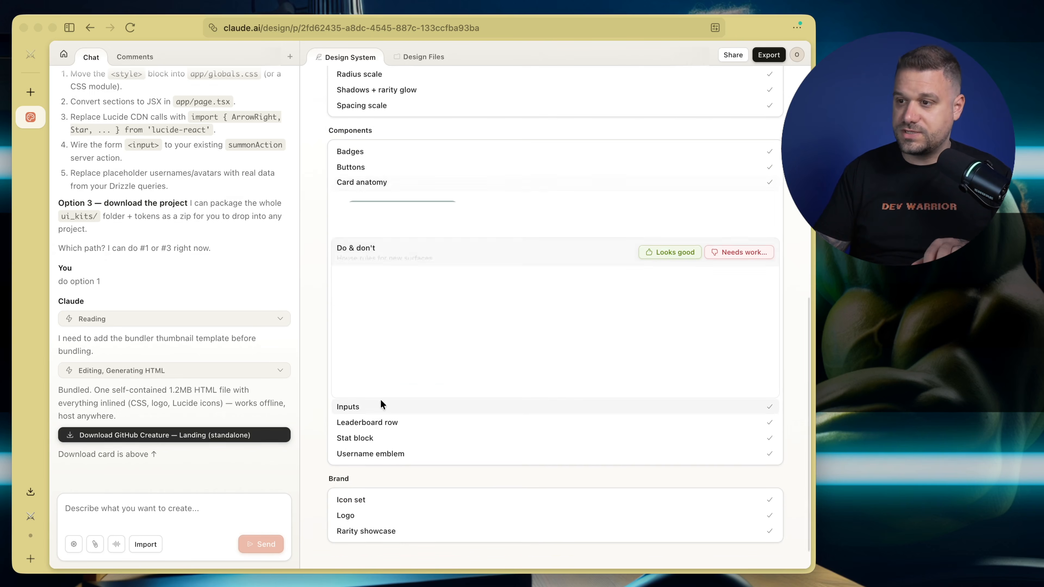
{"action": "scroll", "coordinate": [309, 290], "scroll_direction": "down", "scroll_amount": 2}
{"action": "scroll", "coordinate": [309, 290], "scroll_direction": "down", "scroll_amount": 2}
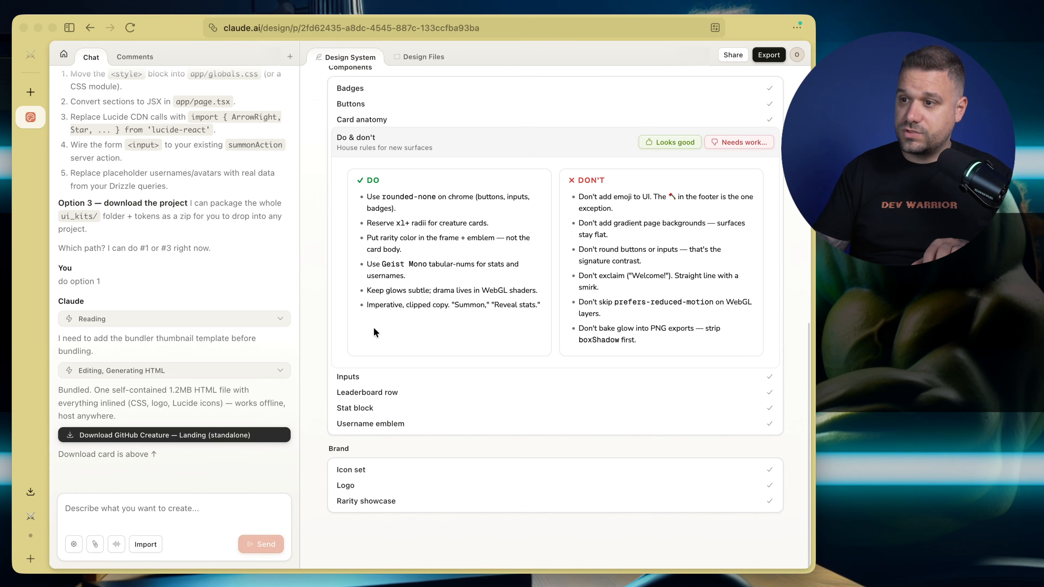
{"action": "left_click", "coordinate": [367, 368]}
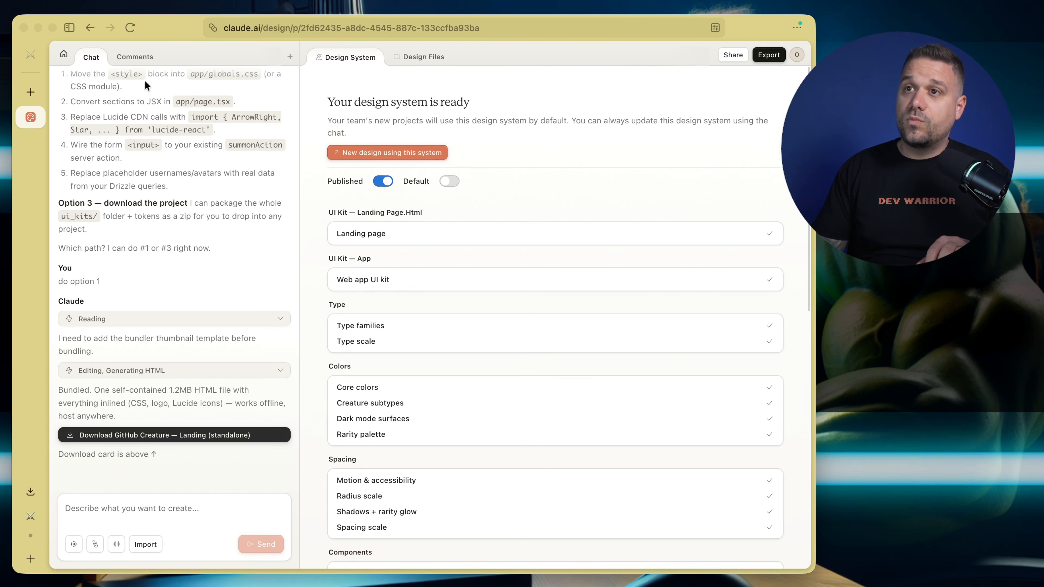
From the home page, create a high-fidelity prototype named "orc" that uses the GitHub Creature Design System
{"action": "left_click", "coordinate": [64, 54]}
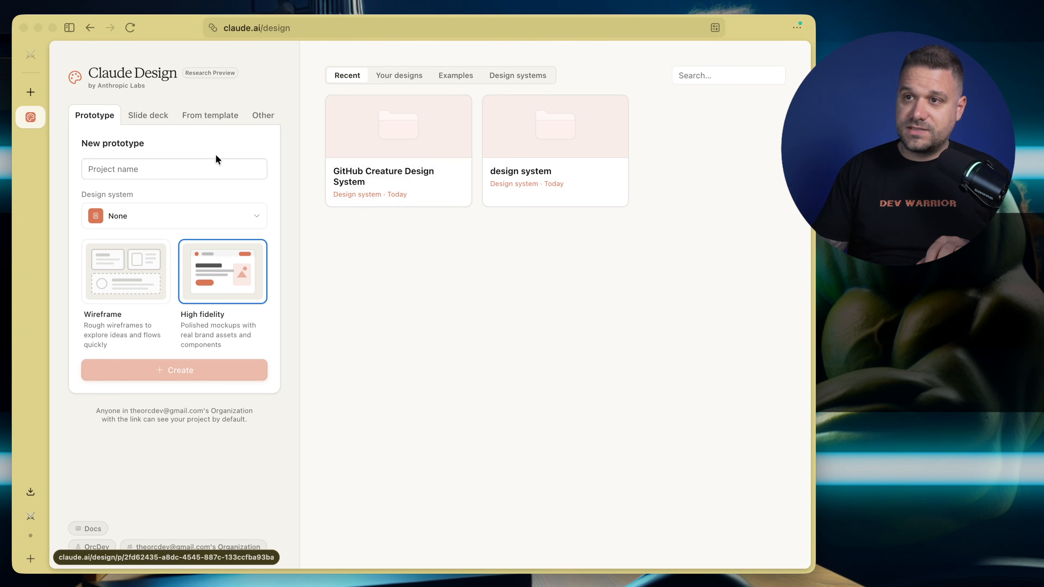
{"action": "left_click", "coordinate": [150, 168]}
{"action": "type", "text": "orc"}
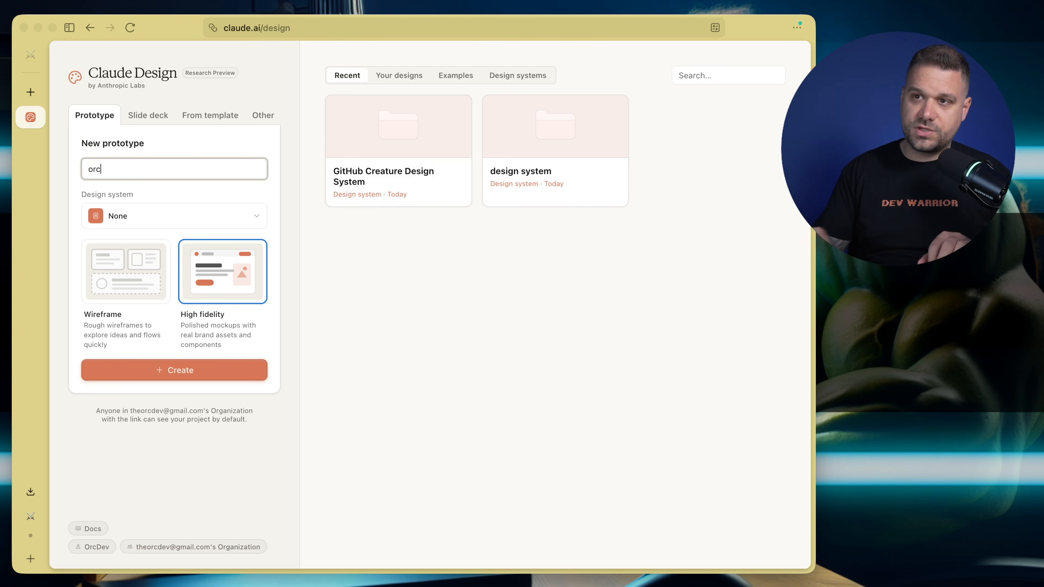
{"action": "left_click", "coordinate": [142, 218]}
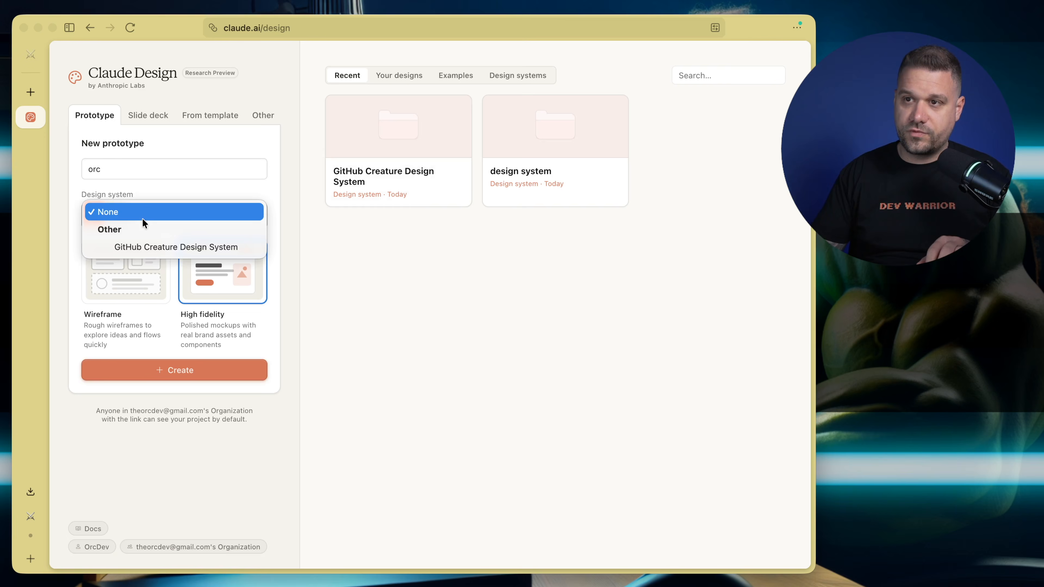
{"action": "left_click", "coordinate": [141, 248]}
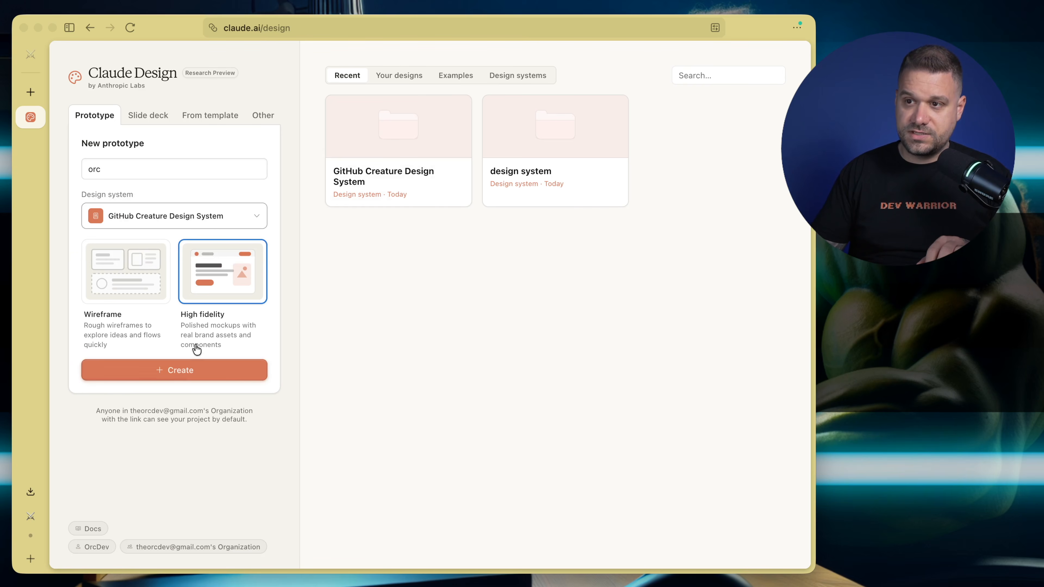
{"action": "left_click", "coordinate": [182, 371]}
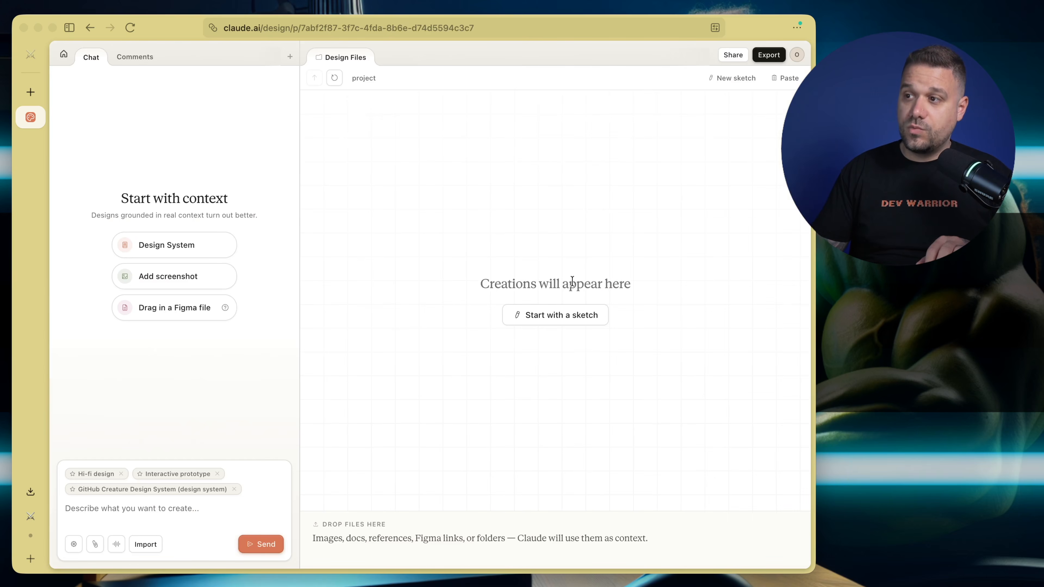
Start a sketch, draw a wide freehand box across its upper part, and label it "navbar" with a text inside
{"action": "left_click", "coordinate": [545, 316]}
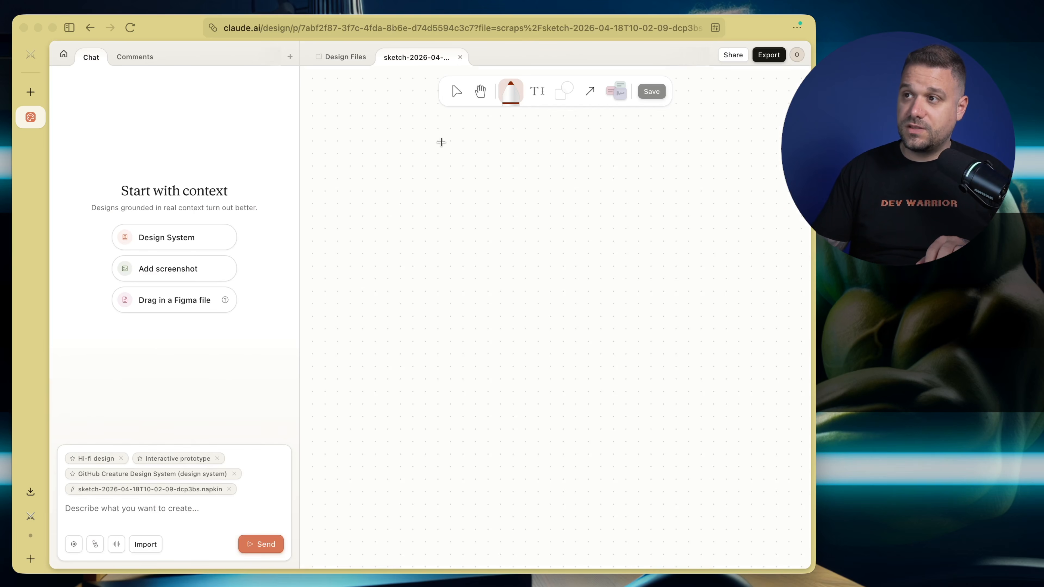
{"action": "left_click_drag", "start_coordinate": [383, 164], "coordinate": [719, 178]}
{"action": "left_click_drag", "start_coordinate": [714, 132], "coordinate": [383, 128]}
{"action": "left_click", "coordinate": [535, 92]}
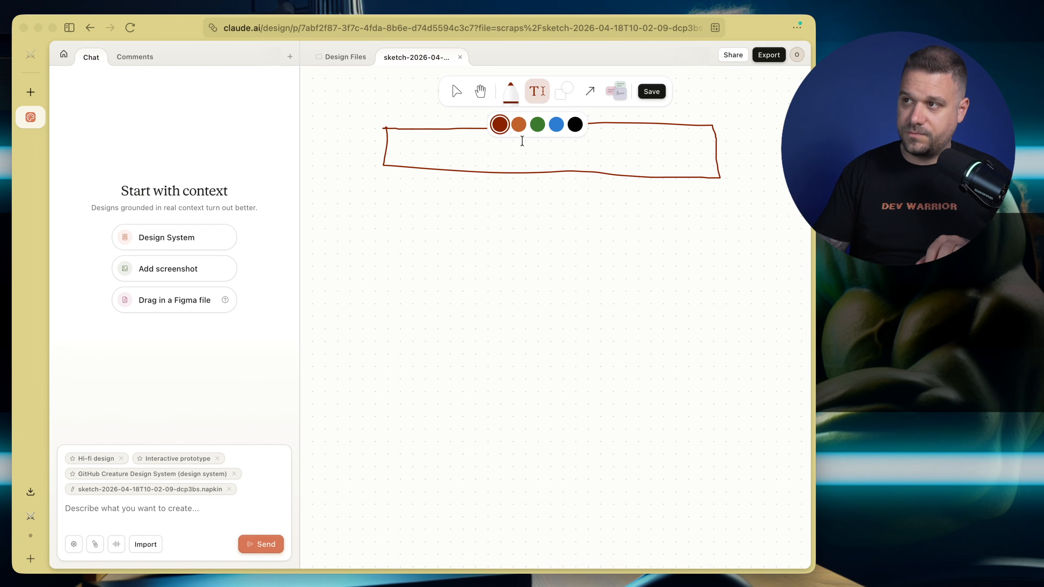
{"action": "left_click", "coordinate": [514, 150]}
{"action": "type", "text": "navbar"}
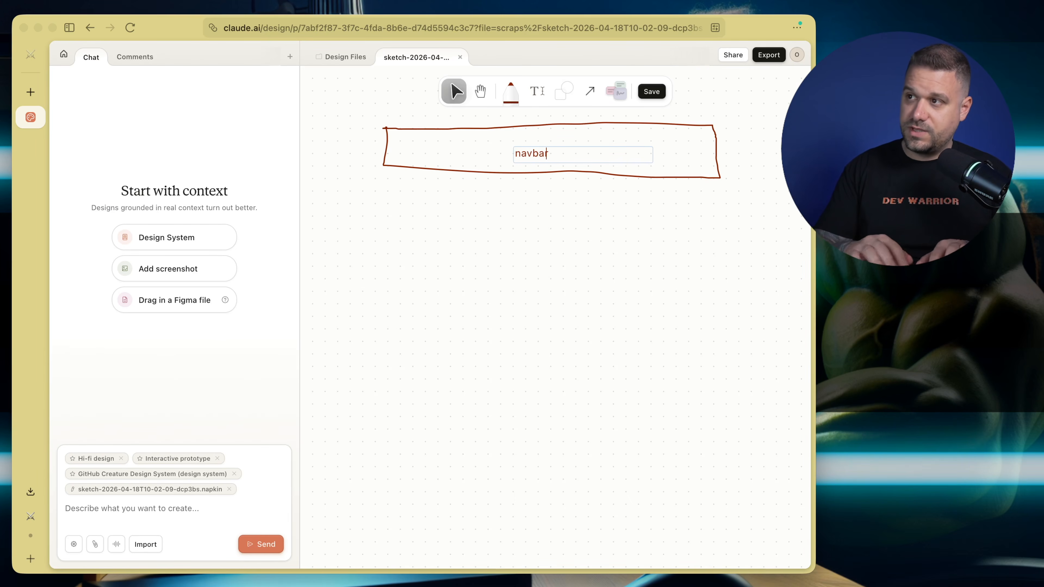
{"action": "key", "text": "Escape"}
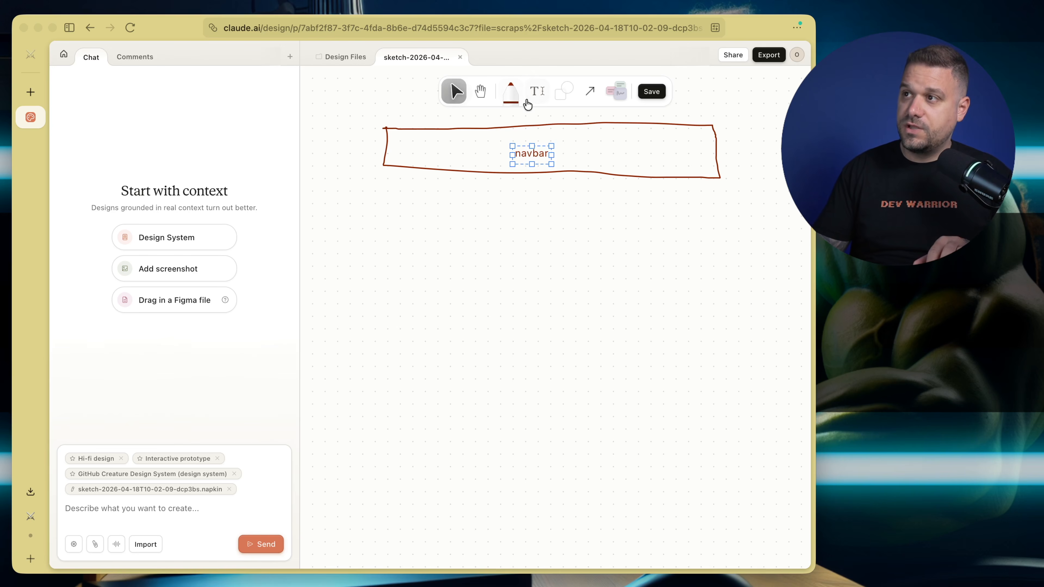
Draw a large freehand rectangle with the pen directly below the navbar box as the page's main section
{"action": "left_click", "coordinate": [510, 91]}
{"action": "mouse_move", "coordinate": [386, 189]}
{"action": "left_mouse_down"}
{"action": "mouse_move", "coordinate": [376, 369]}
{"action": "mouse_move", "coordinate": [656, 382]}
{"action": "left_mouse_up"}
{"action": "mouse_move", "coordinate": [736, 380]}
{"action": "left_mouse_down"}
{"action": "mouse_move", "coordinate": [731, 208]}
{"action": "mouse_move", "coordinate": [625, 187]}
{"action": "mouse_move", "coordinate": [396, 188]}
{"action": "left_mouse_up"}
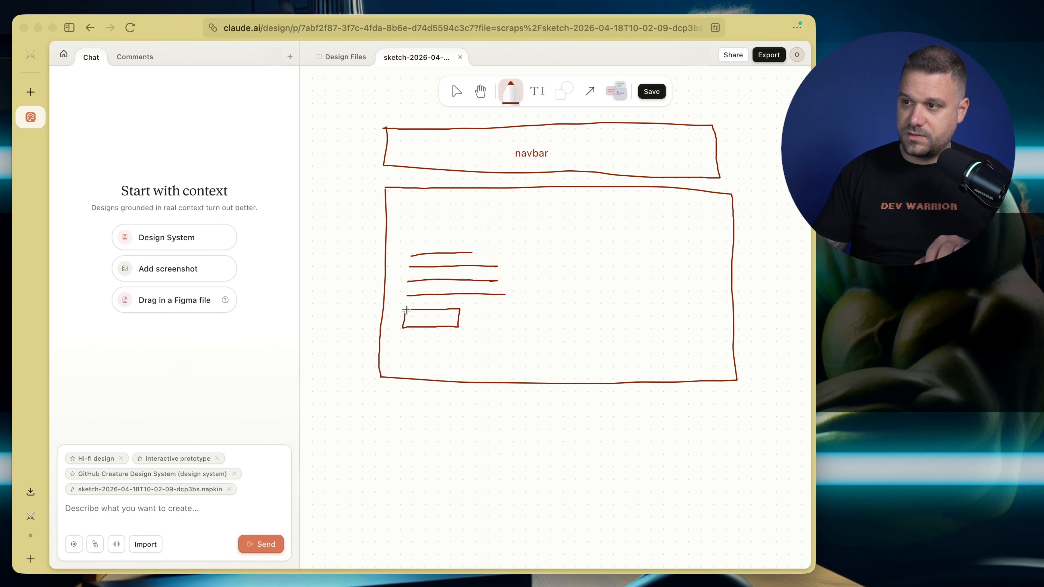
Draw a large freehand box in the right half of the main section and label the section "hero" near its upper edge
{"action": "mouse_move", "coordinate": [557, 217]}
{"action": "left_mouse_down"}
{"action": "mouse_move", "coordinate": [553, 350]}
{"action": "mouse_move", "coordinate": [647, 349]}
{"action": "left_mouse_up"}
{"action": "left_click_drag", "start_coordinate": [719, 221], "coordinate": [591, 221]}
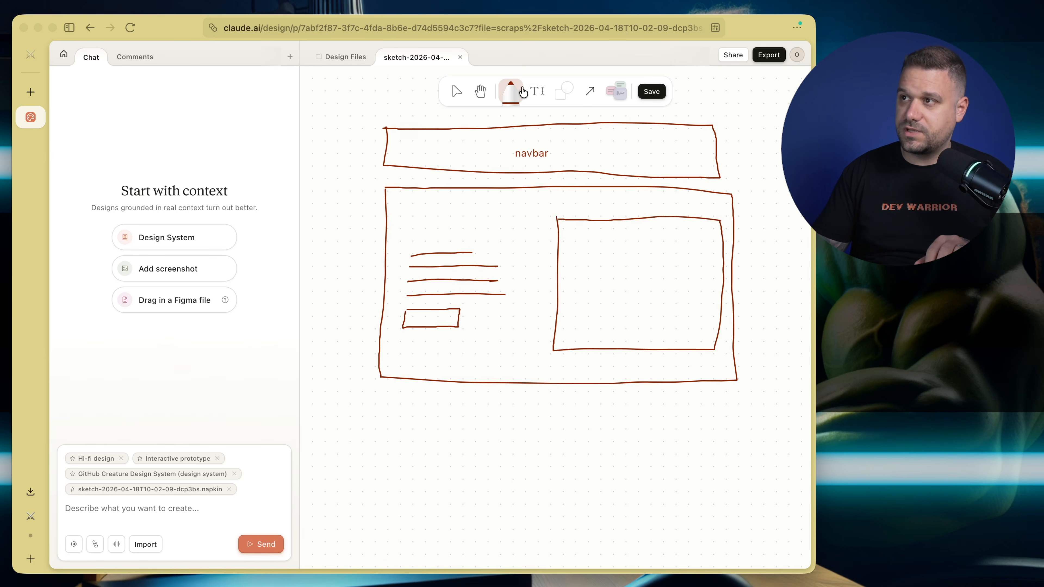
{"action": "left_click", "coordinate": [533, 92]}
{"action": "left_click", "coordinate": [505, 208]}
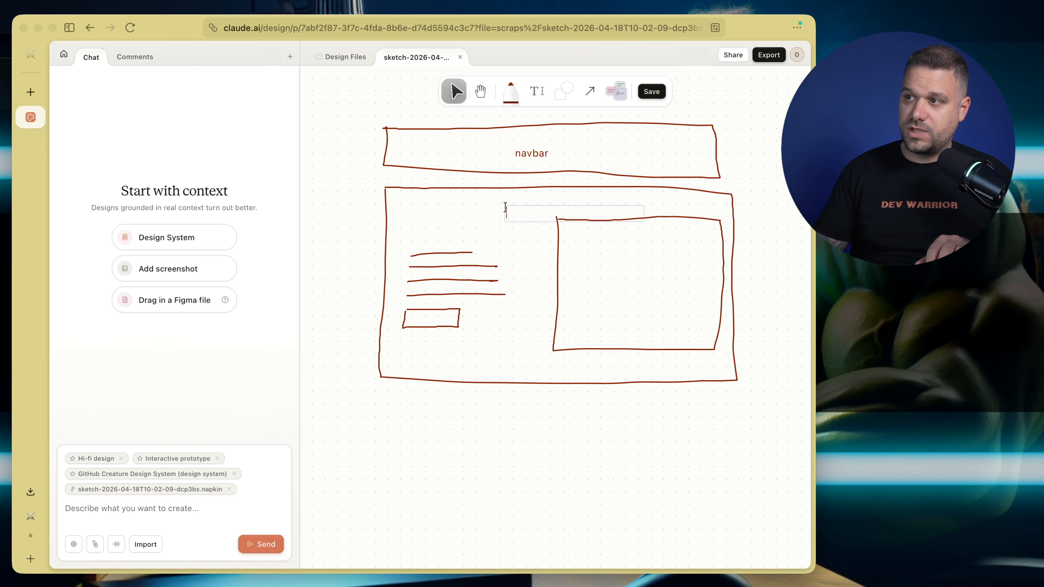
{"action": "type", "text": "hero"}
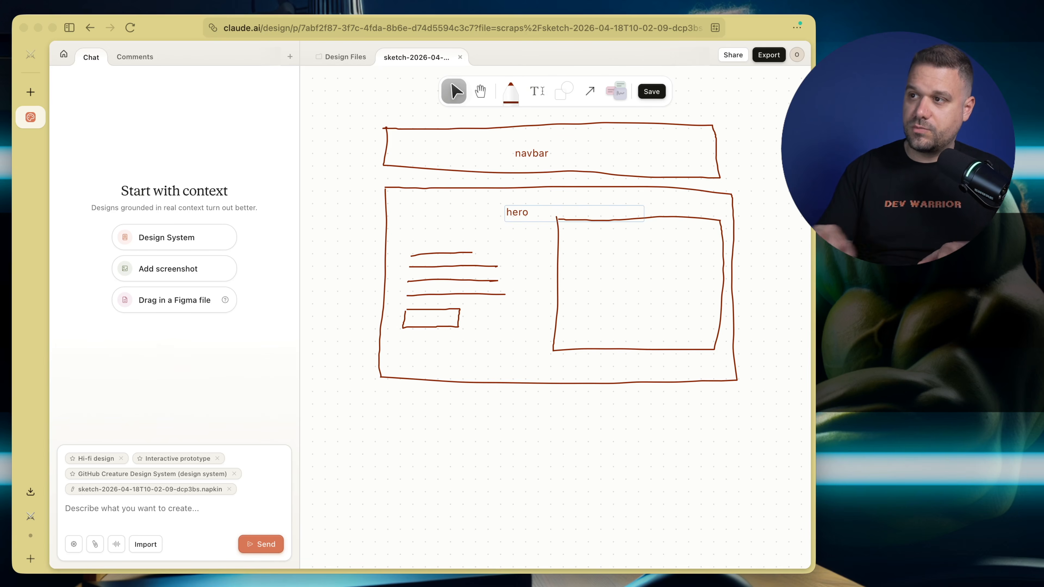
{"action": "left_click_drag", "start_coordinate": [519, 216], "coordinate": [550, 204]}
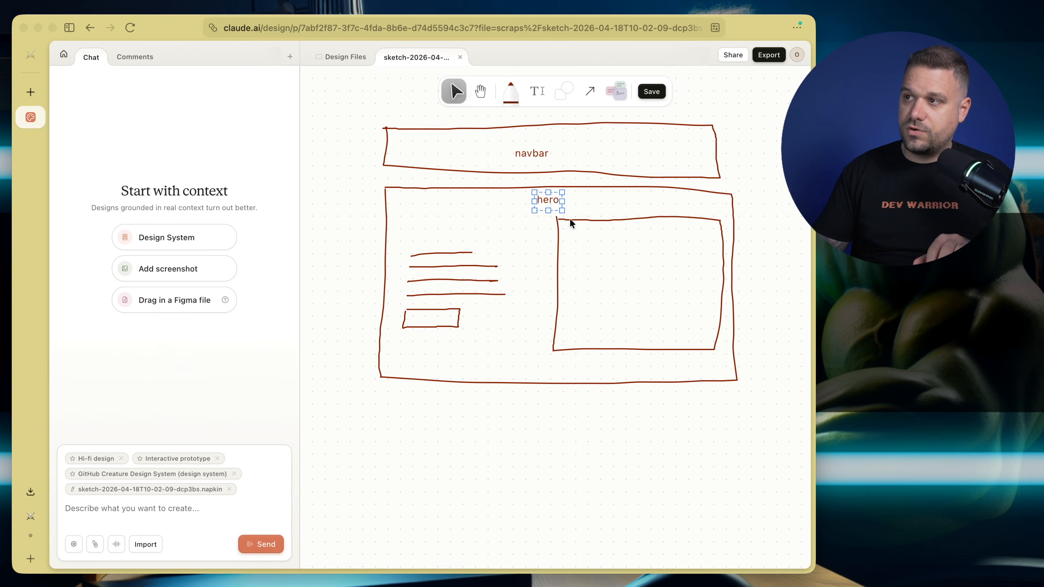
Duplicate the "hero" label into the middle of the inner box and change the copy's text to "cards"
{"action": "left_click_drag", "start_coordinate": [550, 206], "coordinate": [639, 278]}
{"action": "double_click", "coordinate": [637, 276]}
{"action": "type", "text": "cards"}
{"action": "left_click", "coordinate": [541, 256]}
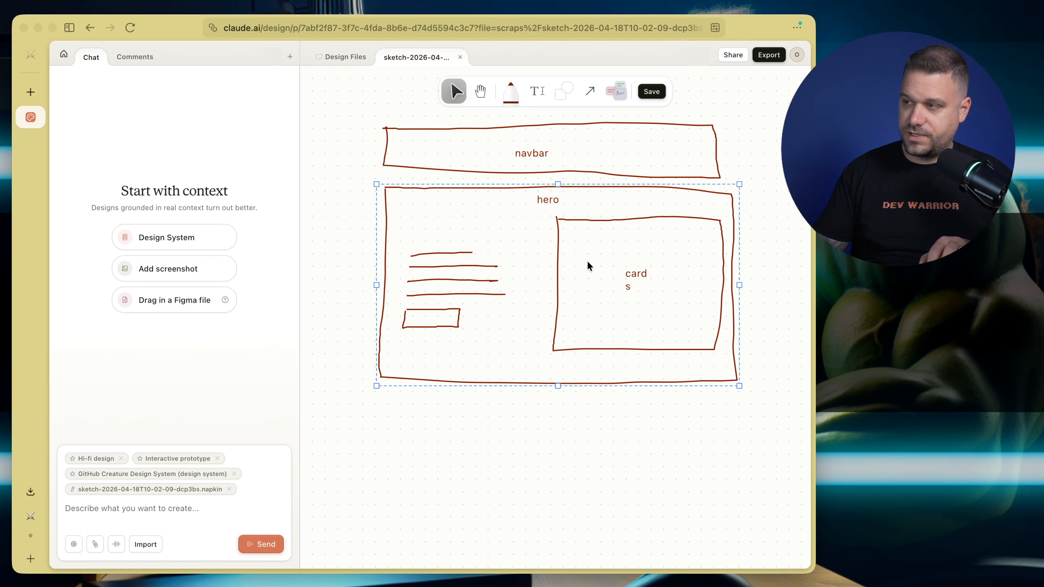
{"action": "left_click", "coordinate": [367, 241]}
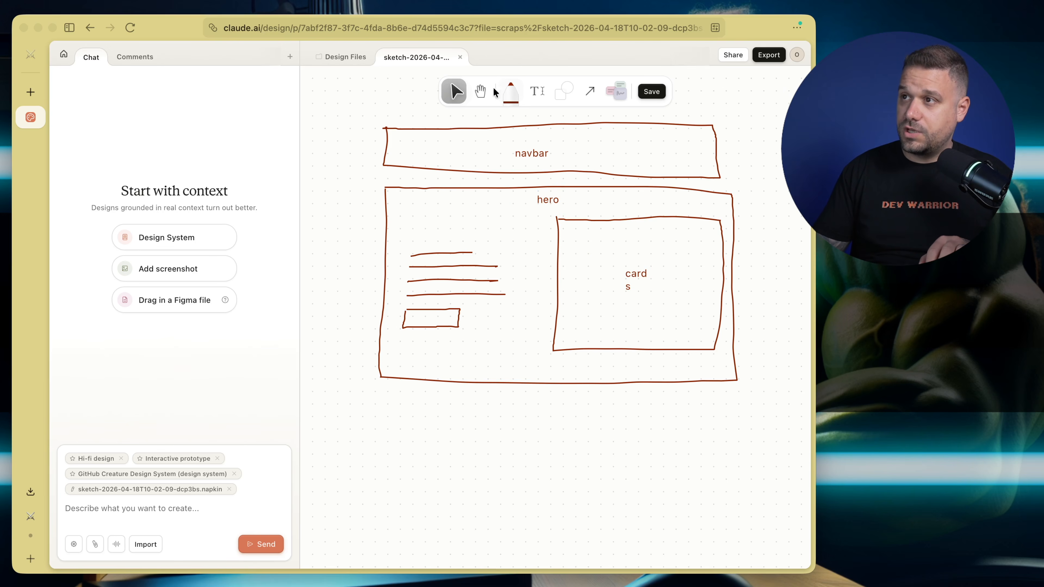
Draw another large freehand rectangle with the pen directly below the hero section, about as wide as it
{"action": "left_click", "coordinate": [510, 91]}
{"action": "scroll", "coordinate": [489, 308], "scroll_direction": "down", "scroll_amount": 5}
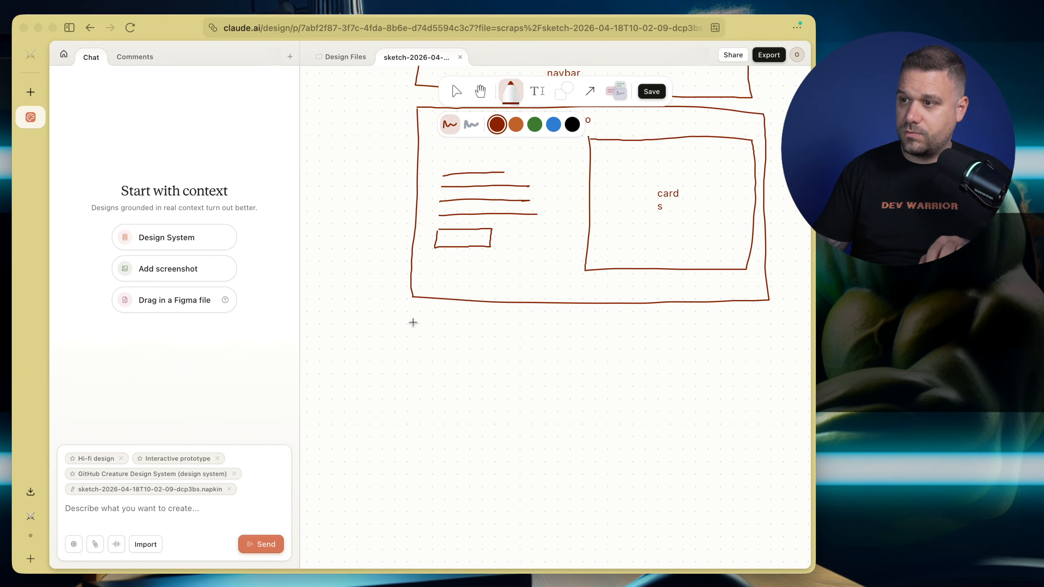
{"action": "left_click_drag", "start_coordinate": [414, 324], "coordinate": [419, 471]}
{"action": "left_click_drag", "start_coordinate": [435, 518], "coordinate": [749, 505]}
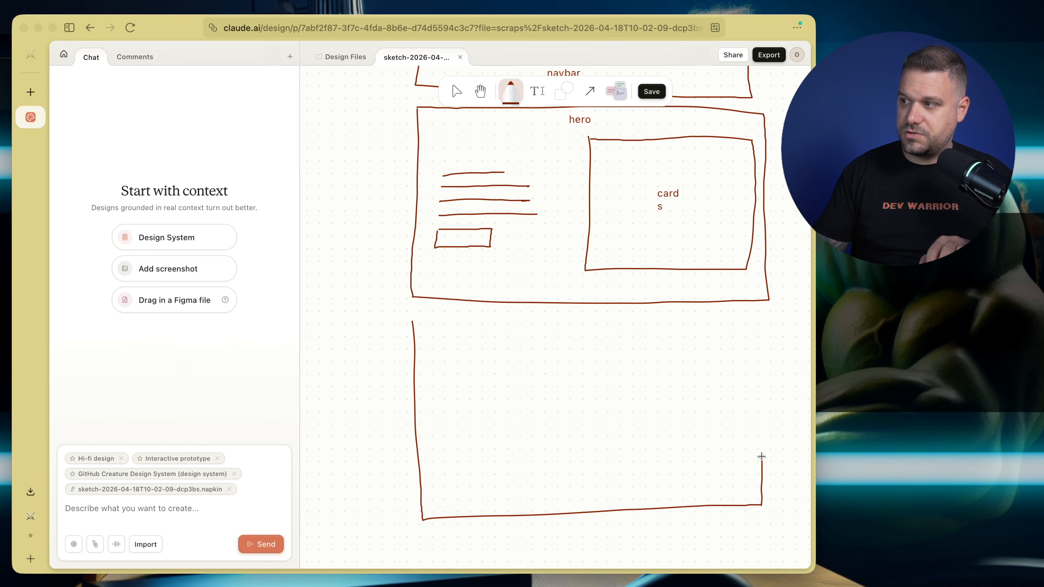
{"action": "left_click_drag", "start_coordinate": [761, 322], "coordinate": [433, 321]}
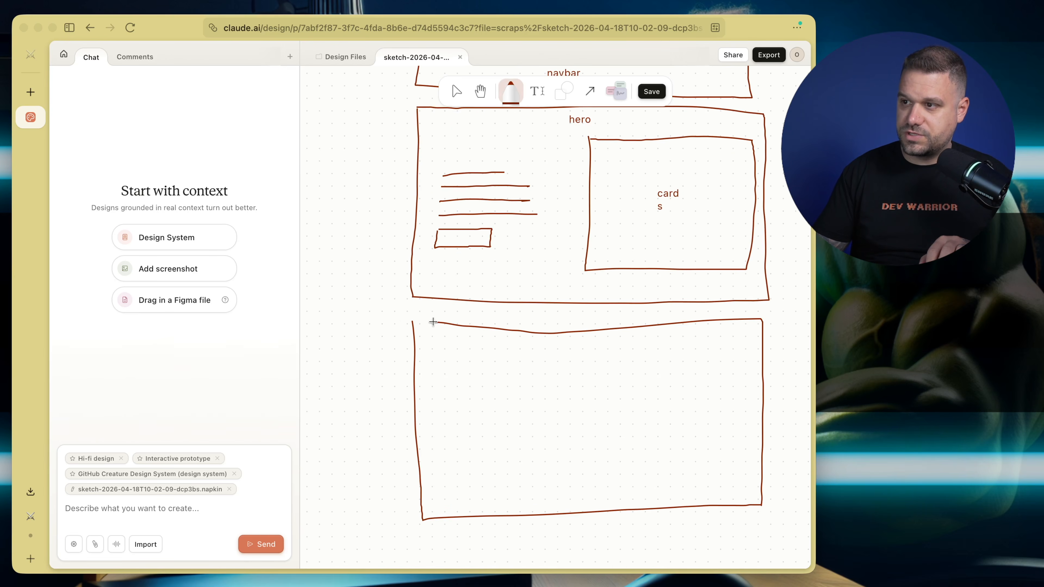
Add the text label "features" in the middle of the lowest section of the sketch
{"action": "left_click", "coordinate": [536, 91]}
{"action": "left_click", "coordinate": [549, 401]}
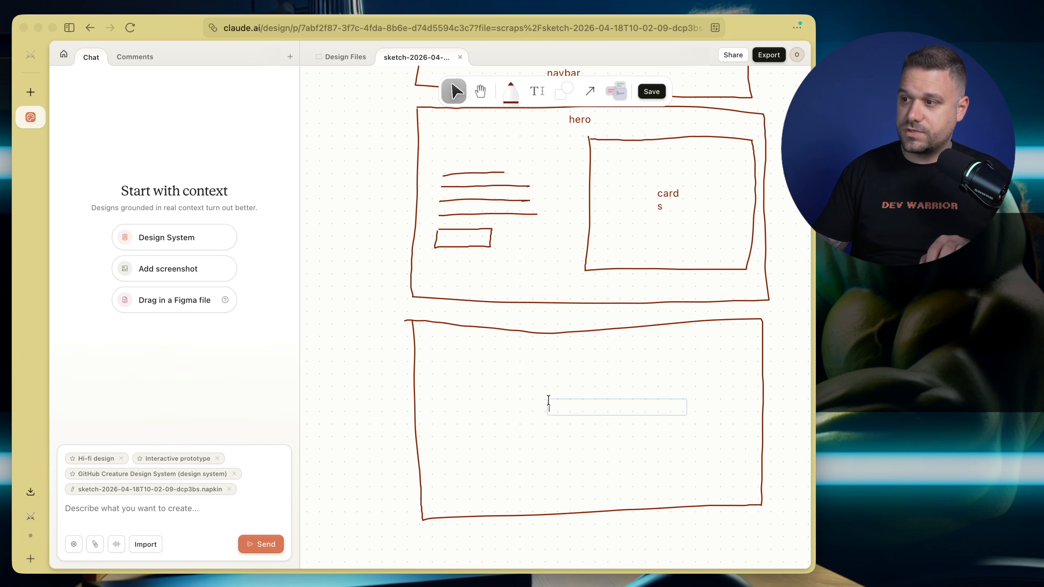
{"action": "type", "text": "features"}
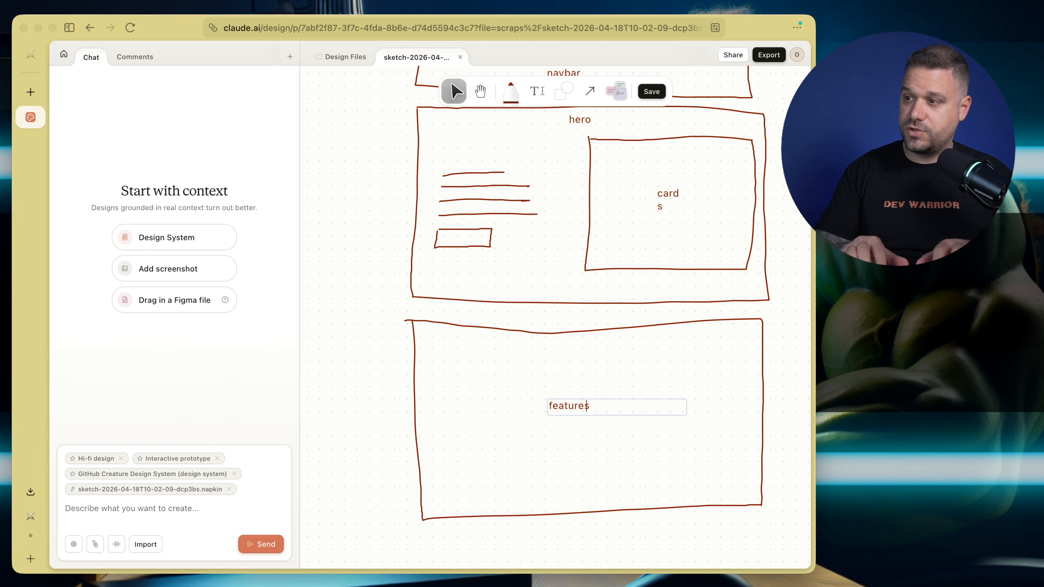
{"action": "left_click", "coordinate": [530, 386]}
{"action": "left_click", "coordinate": [495, 312]}
Send the chat prompt "create me a design from this sketch" with the sketch and design system attached
{"action": "scroll", "coordinate": [594, 308], "scroll_direction": "up", "scroll_amount": 3}
{"action": "scroll", "coordinate": [594, 309], "scroll_direction": "right", "scroll_amount": 2}
{"action": "scroll", "coordinate": [595, 311], "scroll_direction": "down", "scroll_amount": 3}
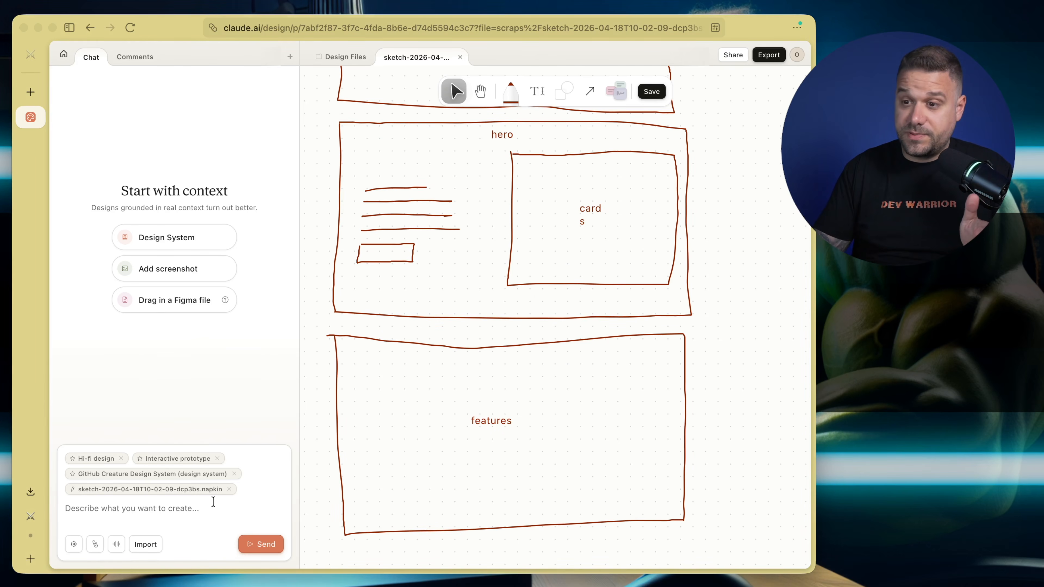
{"action": "type", "text": "create me a design from this sketch"}
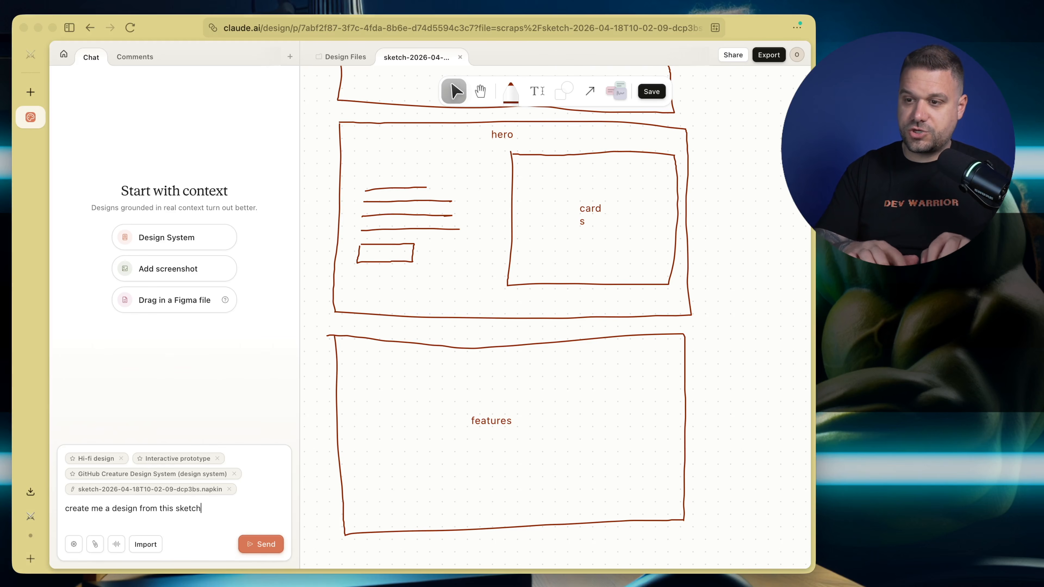
{"action": "key", "text": "Return"}
{"action": "key", "text": "super+Return"}
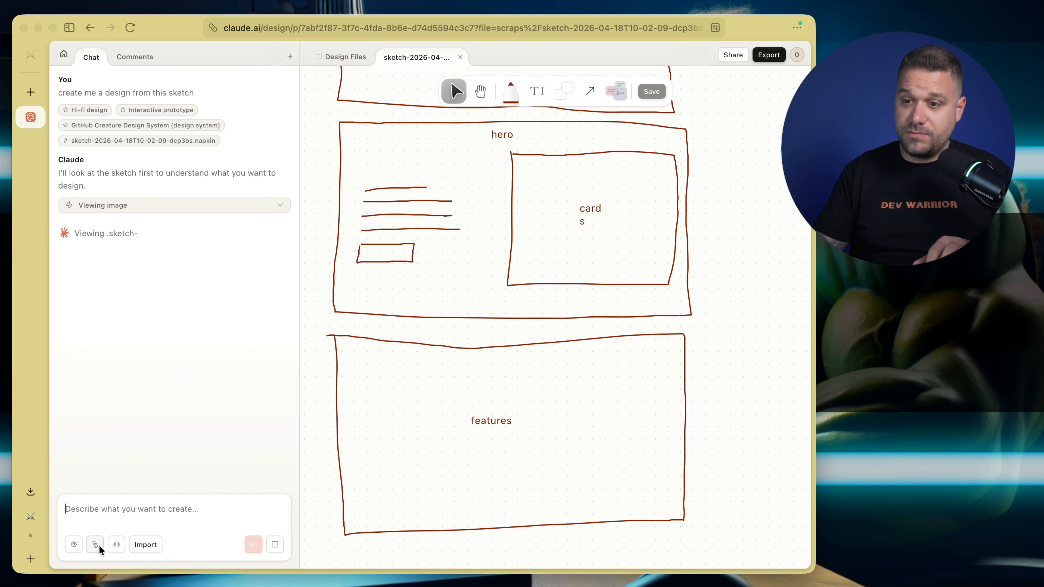
{"action": "left_click", "coordinate": [74, 546]}
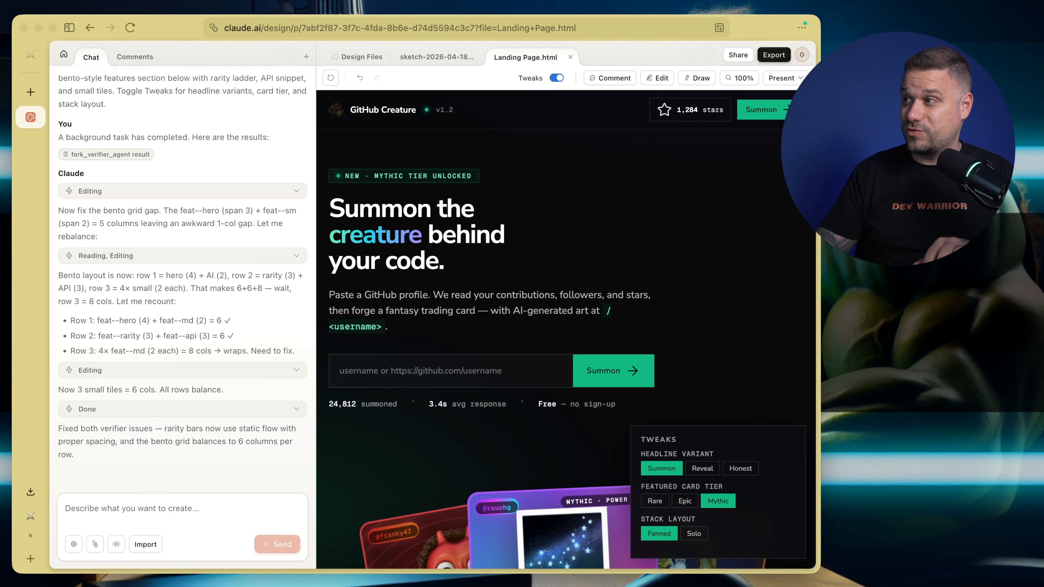
Widen the browser window to give the generated landing page more room and examine its navbar and hero section
{"action": "left_click_drag", "start_coordinate": [821, 164], "coordinate": [1043, 164]}
{"action": "left_click_drag", "start_coordinate": [188, 29], "coordinate": [0, 24]}
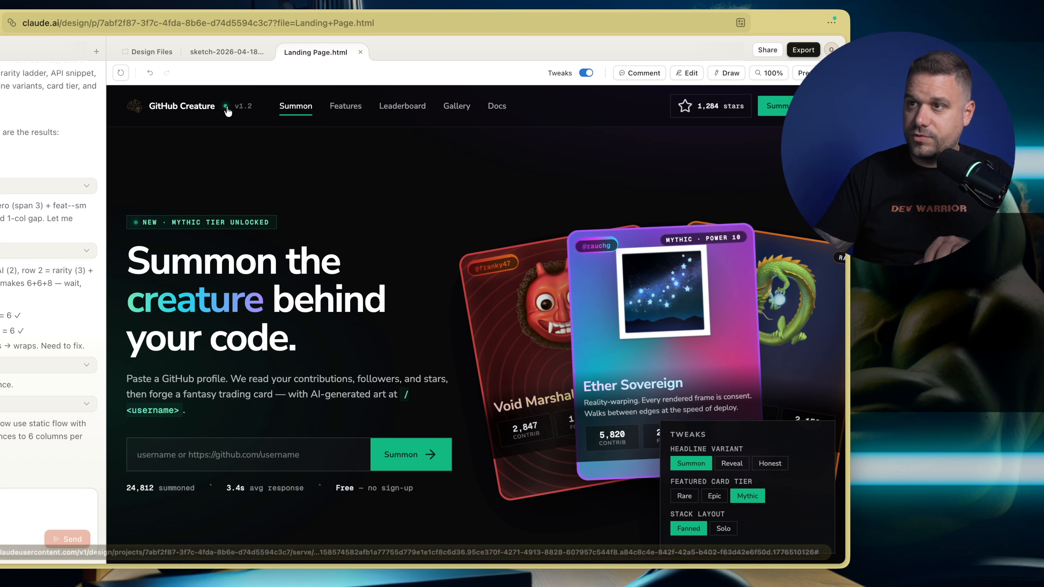
{"action": "scroll", "coordinate": [345, 175], "scroll_direction": "down", "scroll_amount": 2}
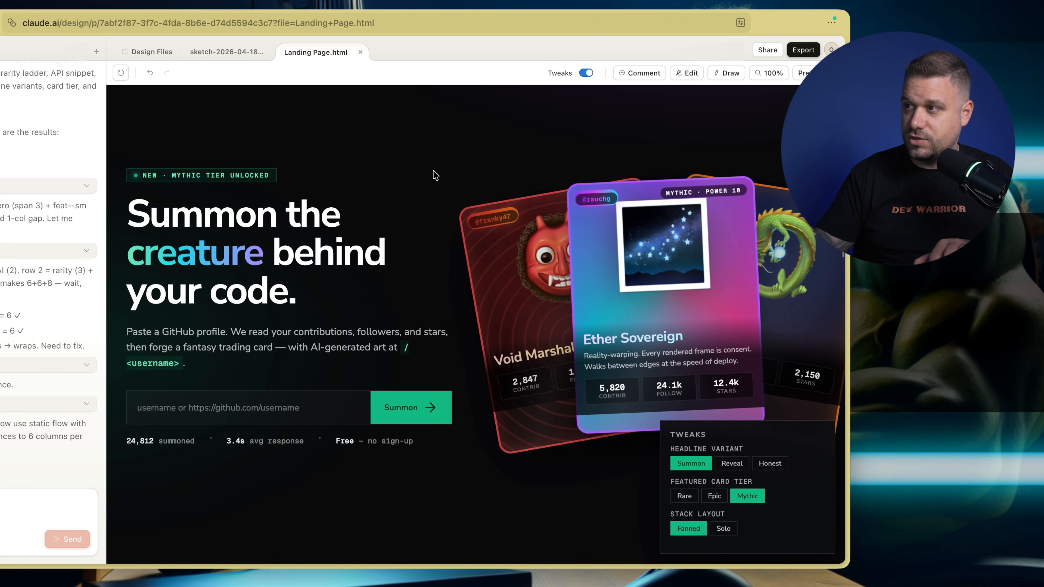
{"action": "scroll", "coordinate": [400, 168], "scroll_direction": "down", "scroll_amount": 2}
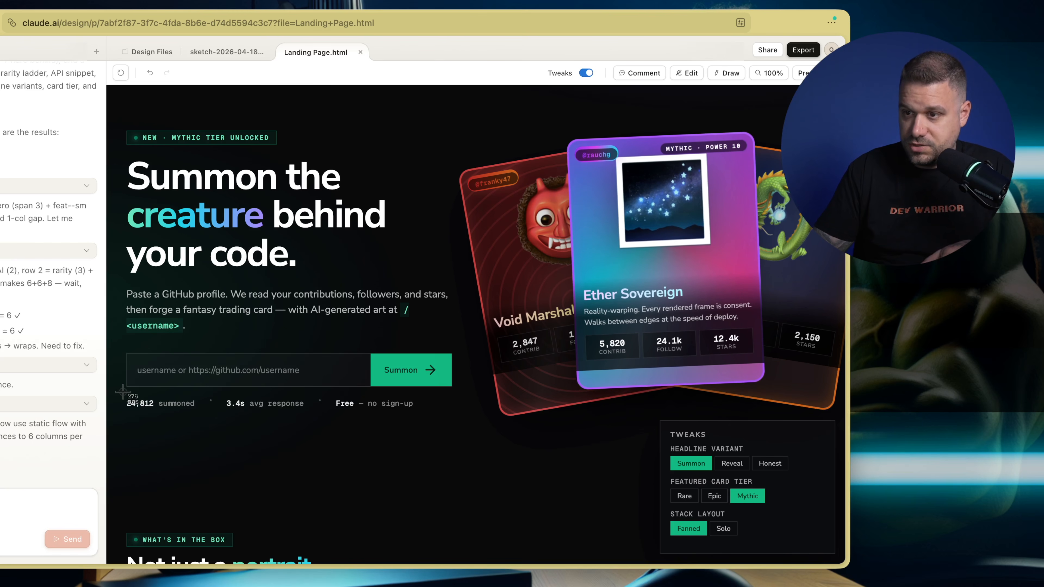
{"action": "left_click_drag", "start_coordinate": [222, 413], "coordinate": [451, 431]}
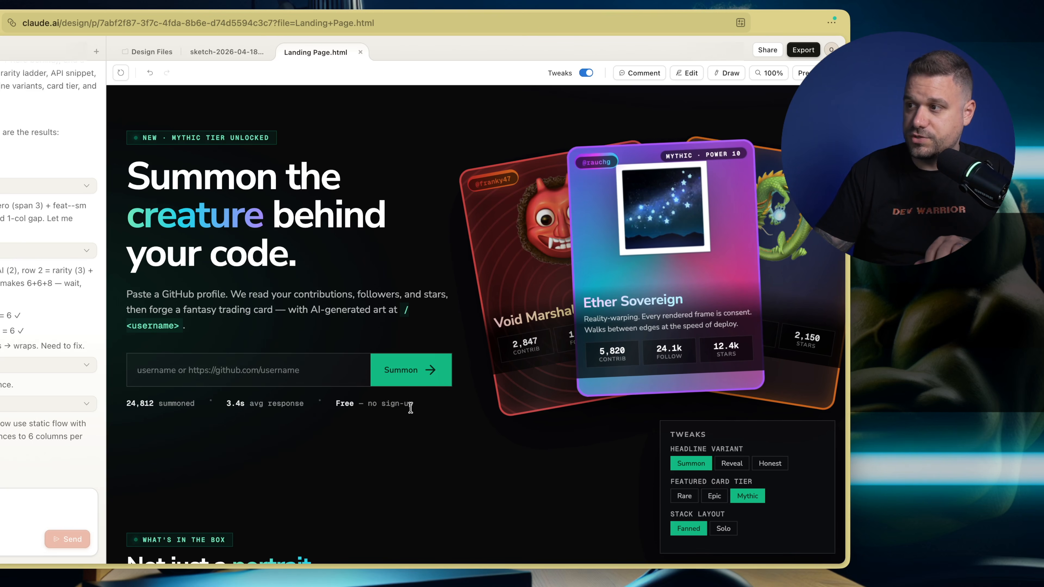
Examine the landing page's features section, including the process, rarity and API cards
{"action": "scroll", "coordinate": [410, 407], "scroll_direction": "down", "scroll_amount": 8}
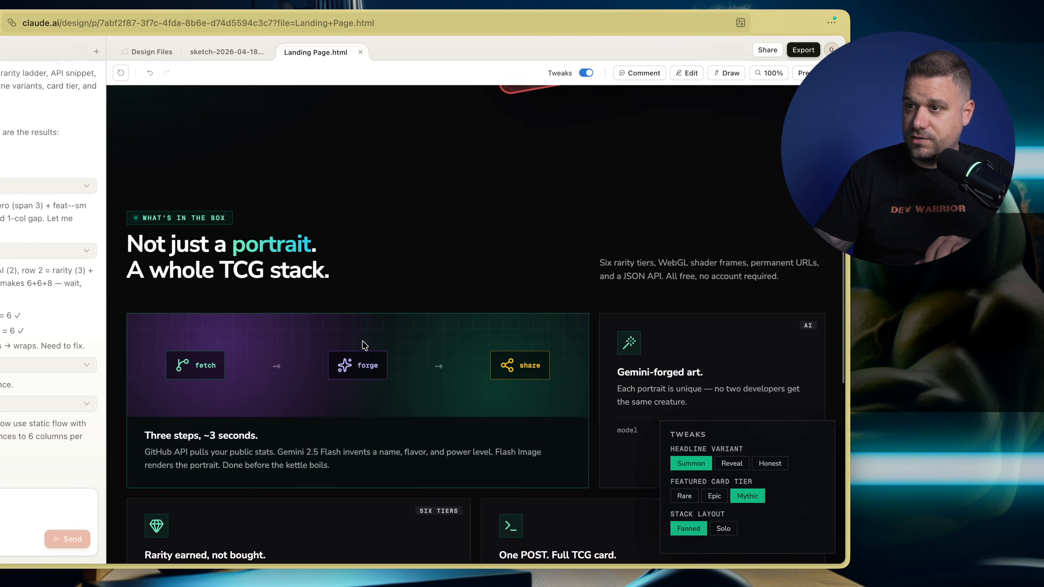
{"action": "scroll", "coordinate": [364, 345], "scroll_direction": "down", "scroll_amount": 1}
{"action": "scroll", "coordinate": [247, 218], "scroll_direction": "down", "scroll_amount": 1}
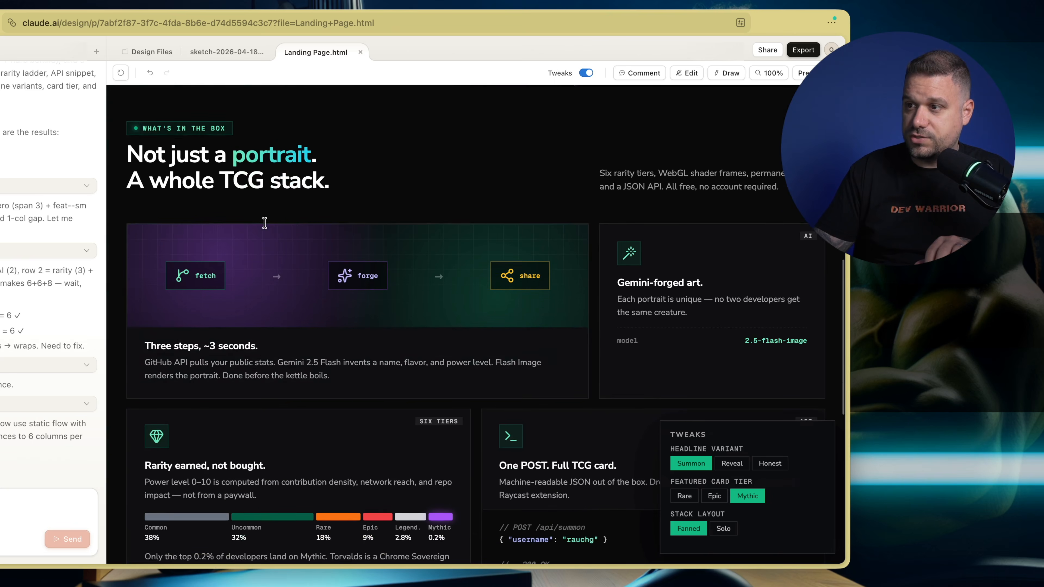
{"action": "scroll", "coordinate": [329, 220], "scroll_direction": "down", "scroll_amount": 1}
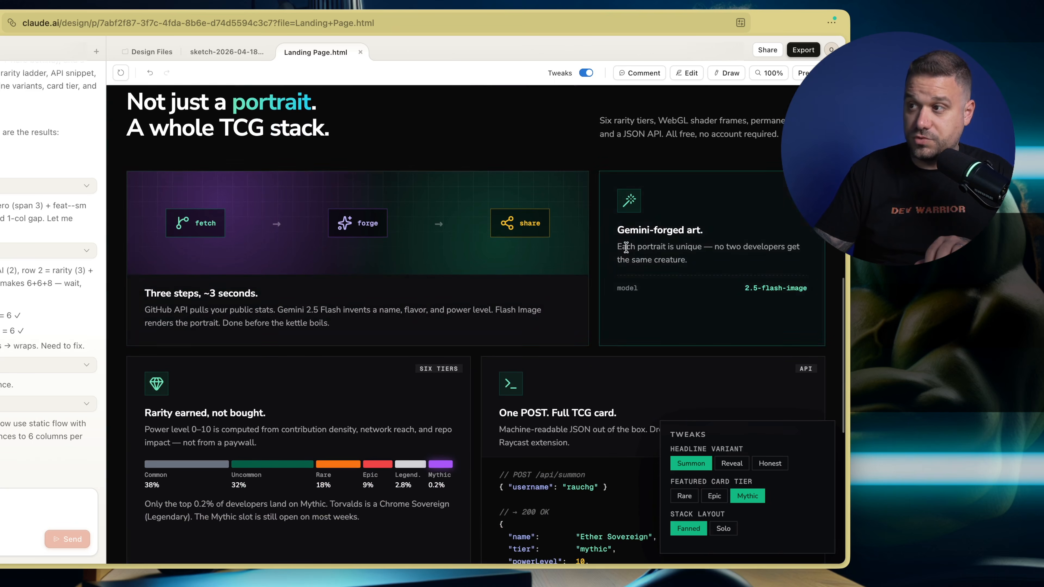
{"action": "scroll", "coordinate": [334, 391], "scroll_direction": "down", "scroll_amount": 5}
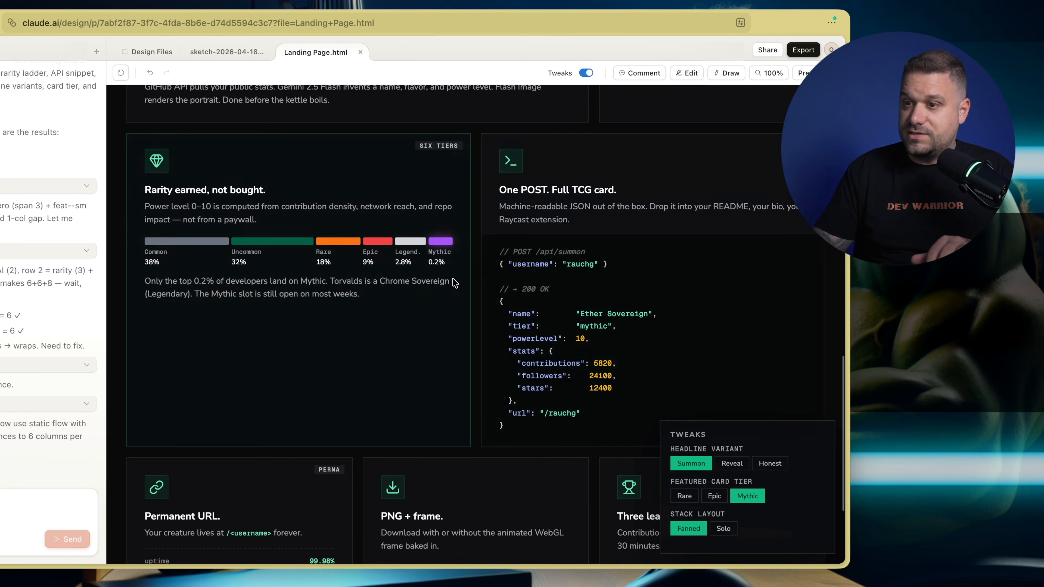
{"action": "scroll", "coordinate": [452, 278], "scroll_direction": "up", "scroll_amount": 6}
{"action": "scroll", "coordinate": [337, 296], "scroll_direction": "down", "scroll_amount": 1}
{"action": "scroll", "coordinate": [337, 295], "scroll_direction": "up", "scroll_amount": 1}
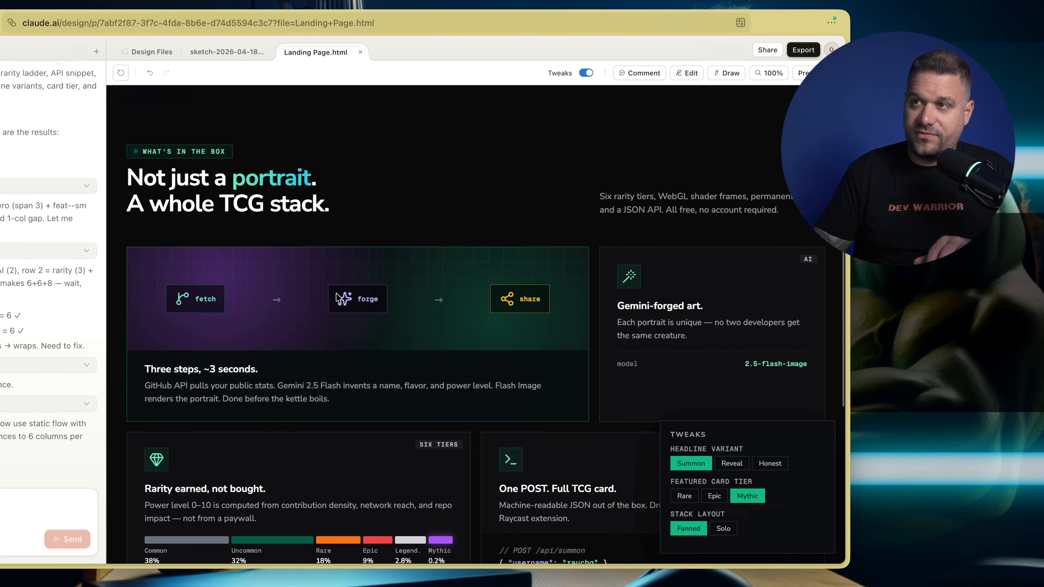
Open githubcreature.com in a new browser tab to compare its home page with the generated landing page
{"action": "key", "text": "super+t"}
{"action": "type", "text": "github"}
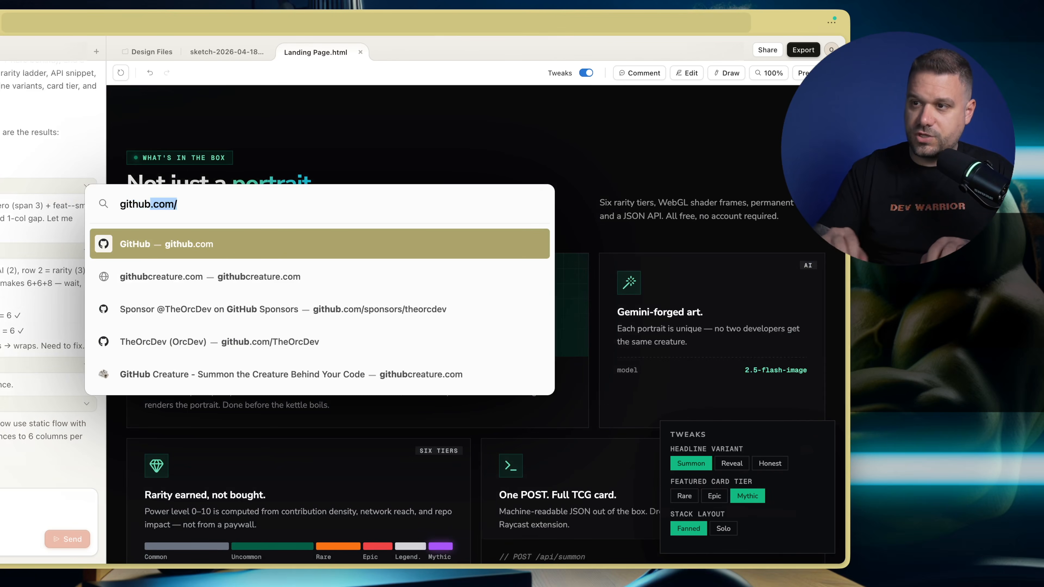
{"action": "key", "text": "Down"}
{"action": "key", "text": "Return"}
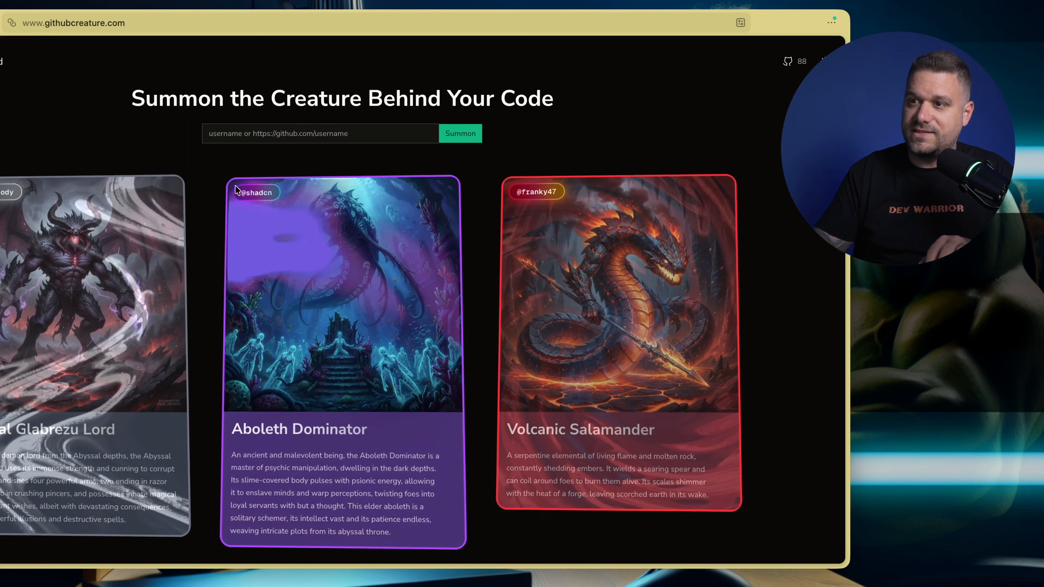
{"action": "left_click", "coordinate": [255, 132]}
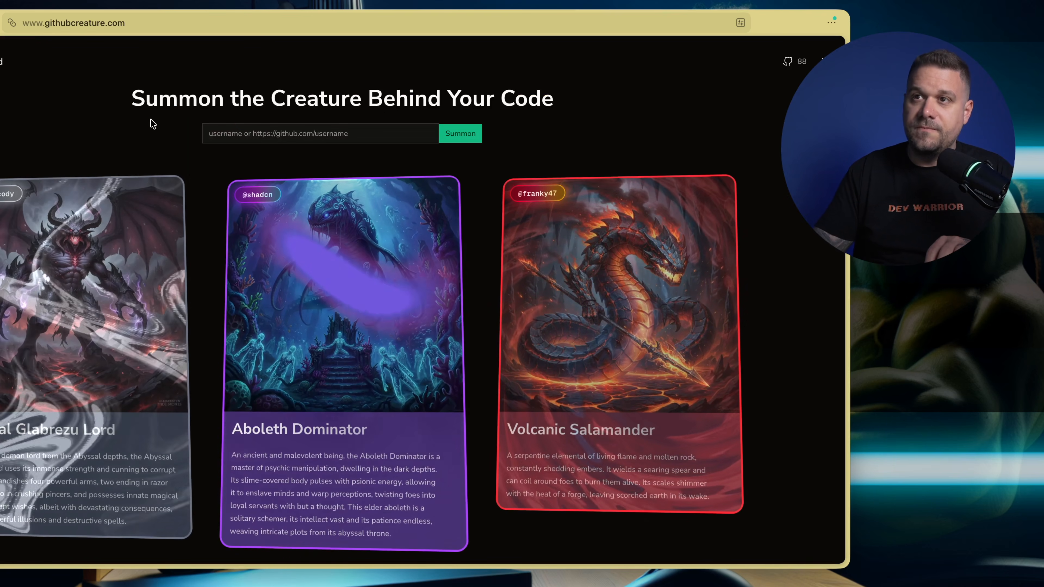
{"action": "key", "text": "ctrl+Tab"}
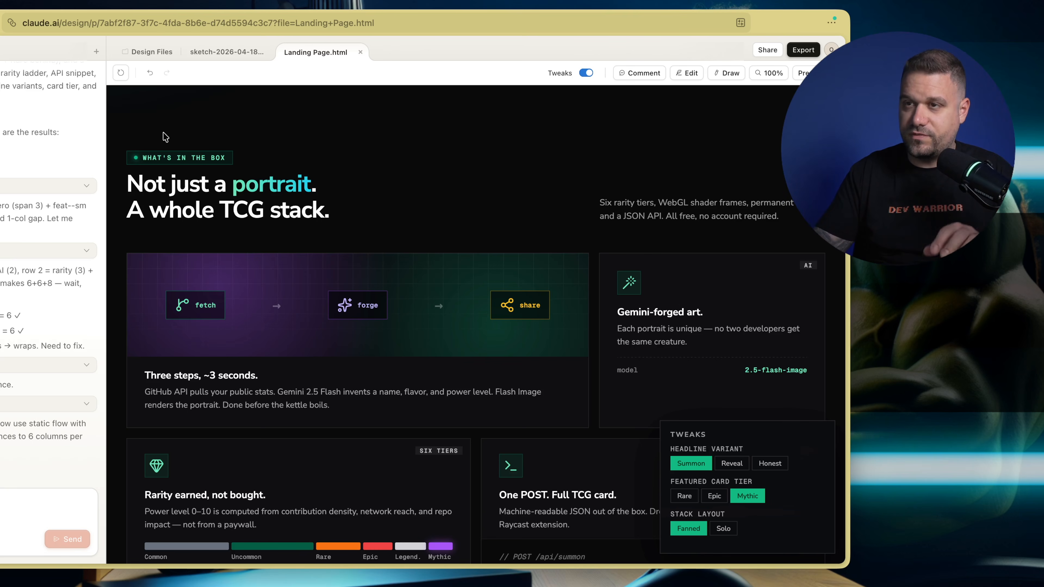
Review the whole generated landing page again, from the hero section down to the footer
{"action": "scroll", "coordinate": [240, 175], "scroll_direction": "up", "scroll_amount": 9}
{"action": "scroll", "coordinate": [243, 182], "scroll_direction": "up", "scroll_amount": 3}
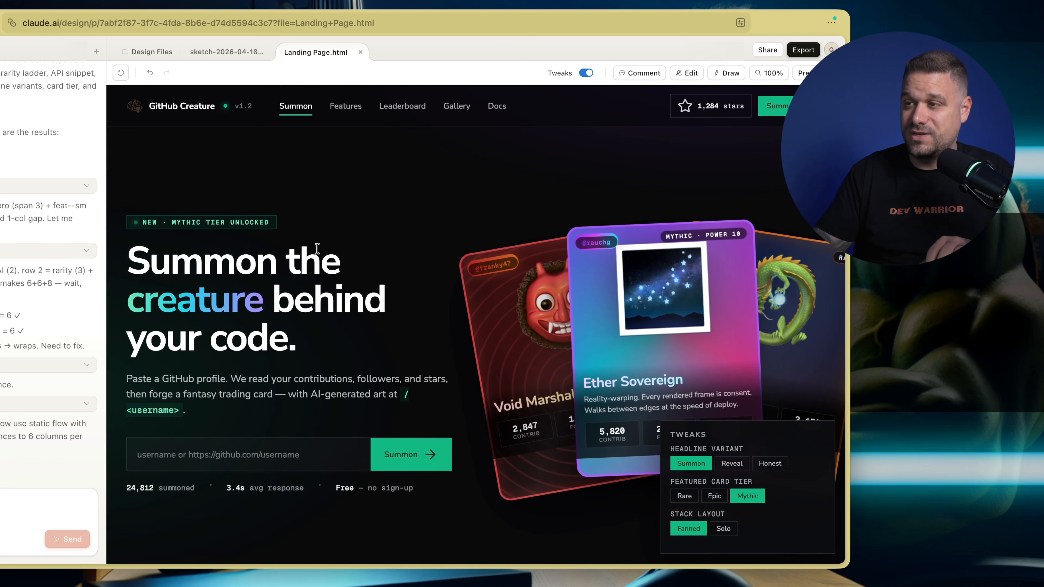
{"action": "scroll", "coordinate": [317, 246], "scroll_direction": "down", "scroll_amount": 1}
{"action": "scroll", "coordinate": [329, 249], "scroll_direction": "down", "scroll_amount": 2}
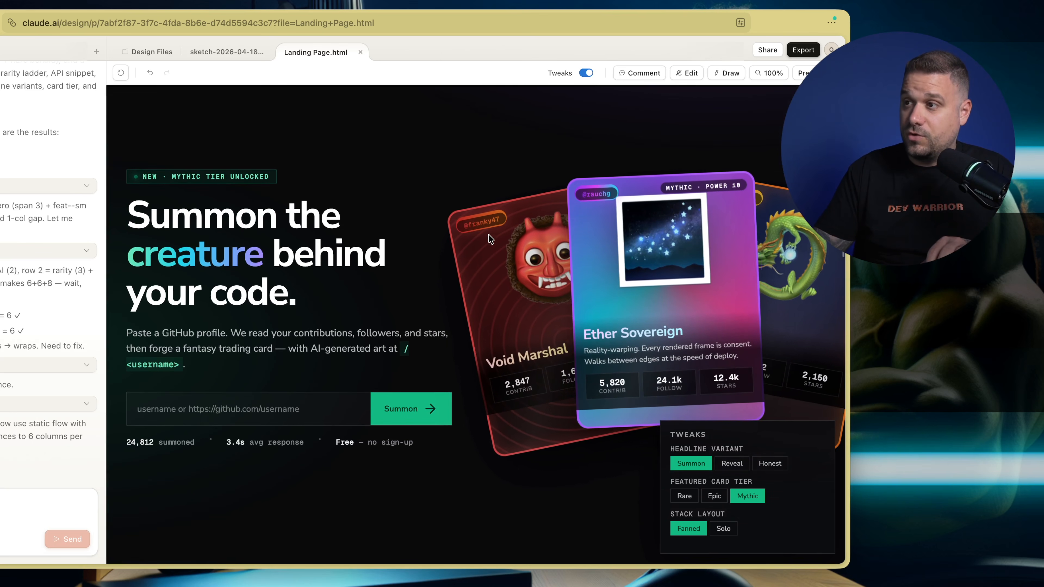
{"action": "scroll", "coordinate": [416, 251], "scroll_direction": "down", "scroll_amount": 10}
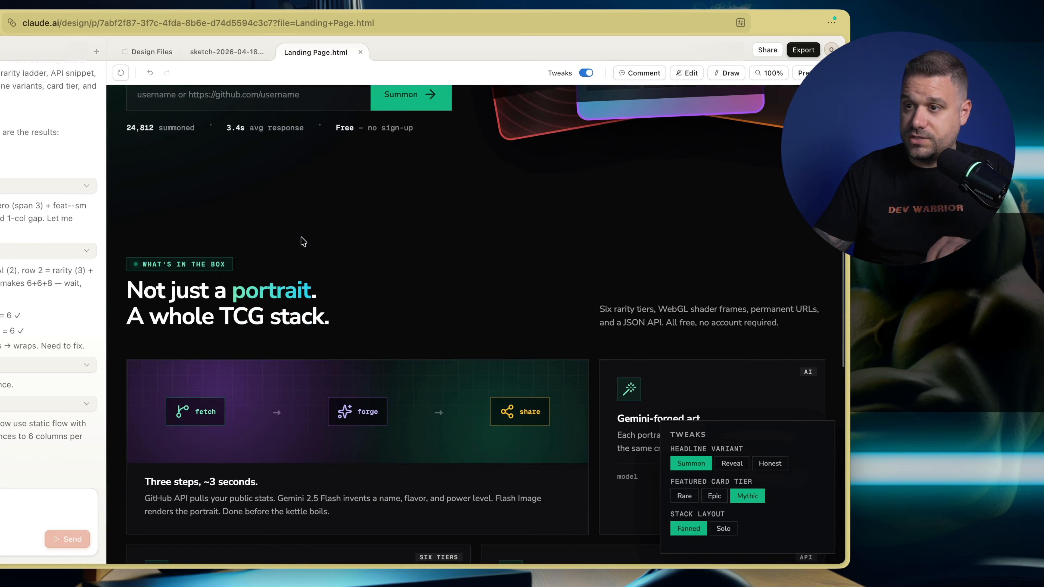
{"action": "scroll", "coordinate": [302, 242], "scroll_direction": "down", "scroll_amount": 11}
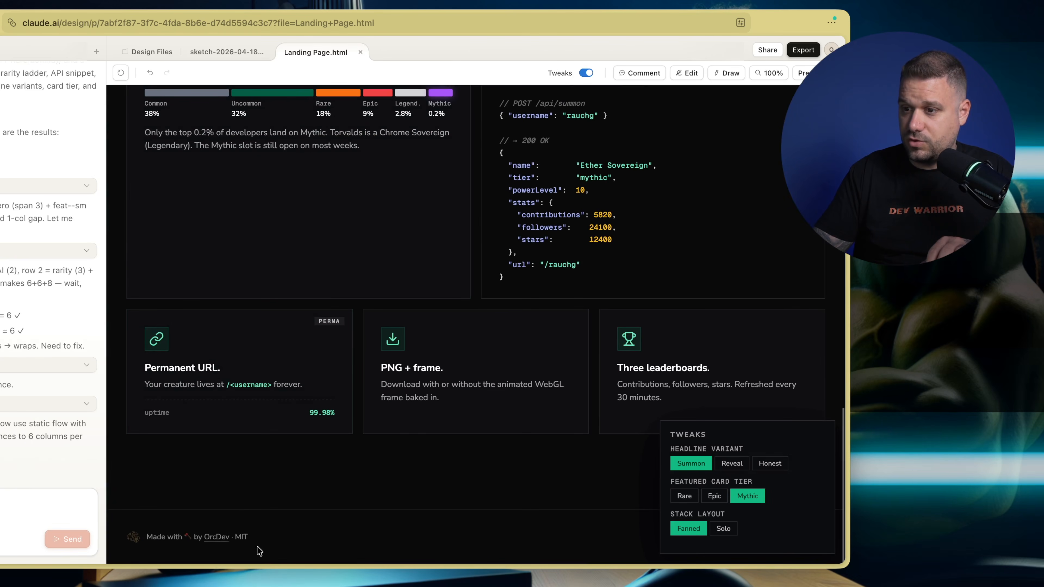
{"action": "scroll", "coordinate": [353, 472], "scroll_direction": "up", "scroll_amount": 20}
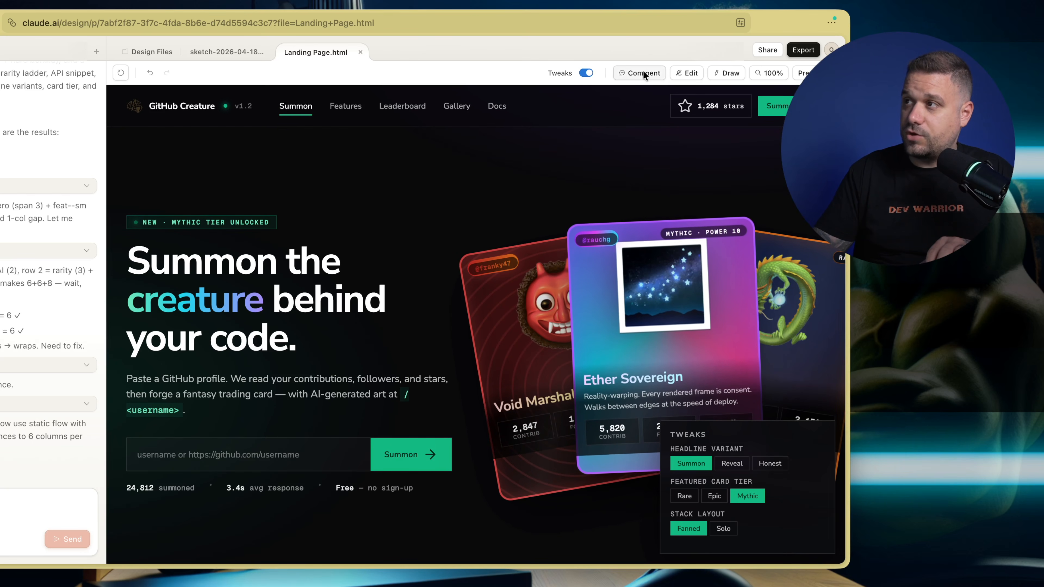
Circle the "NEW · MYTHIC TIER UNLOCKED" badge above the hero headline with a freehand Draw annotation
{"action": "left_click", "coordinate": [727, 72]}
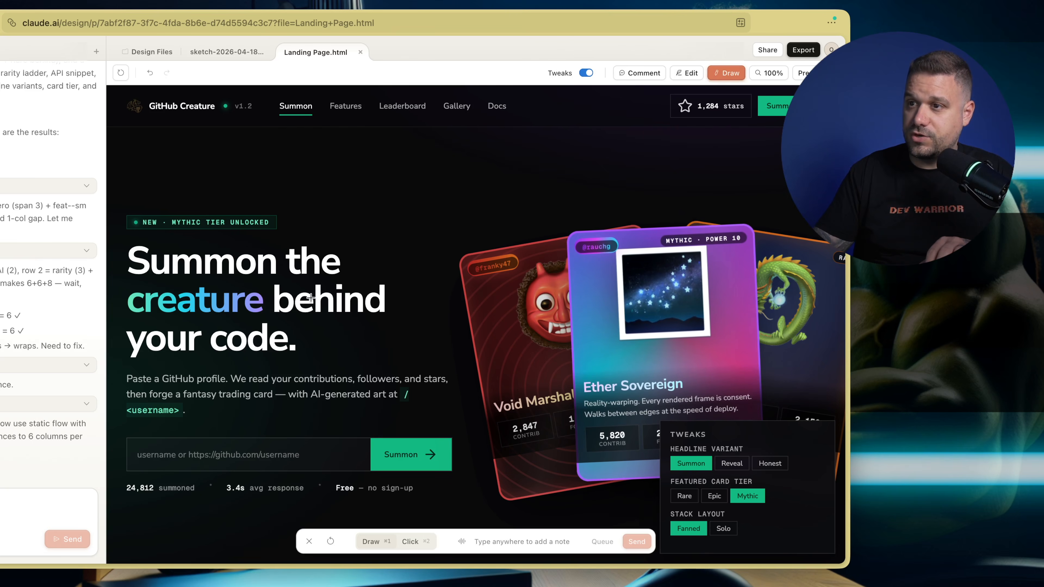
{"action": "scroll", "coordinate": [304, 298], "scroll_direction": "down", "scroll_amount": 10}
{"action": "scroll", "coordinate": [290, 297], "scroll_direction": "up", "scroll_amount": 5}
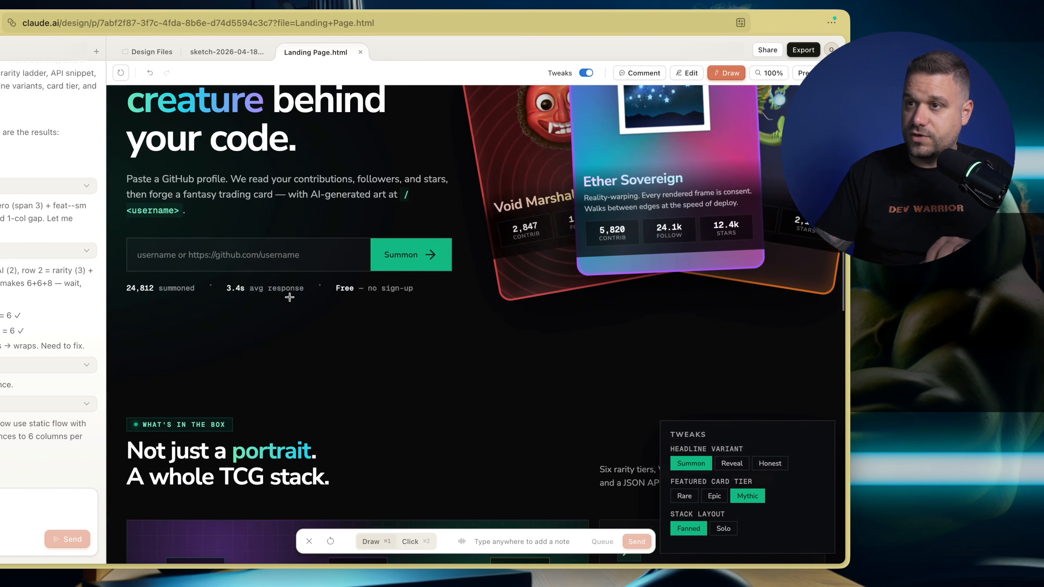
{"action": "scroll", "coordinate": [290, 297], "scroll_direction": "up", "scroll_amount": 3}
{"action": "scroll", "coordinate": [198, 349], "scroll_direction": "up", "scroll_amount": 1}
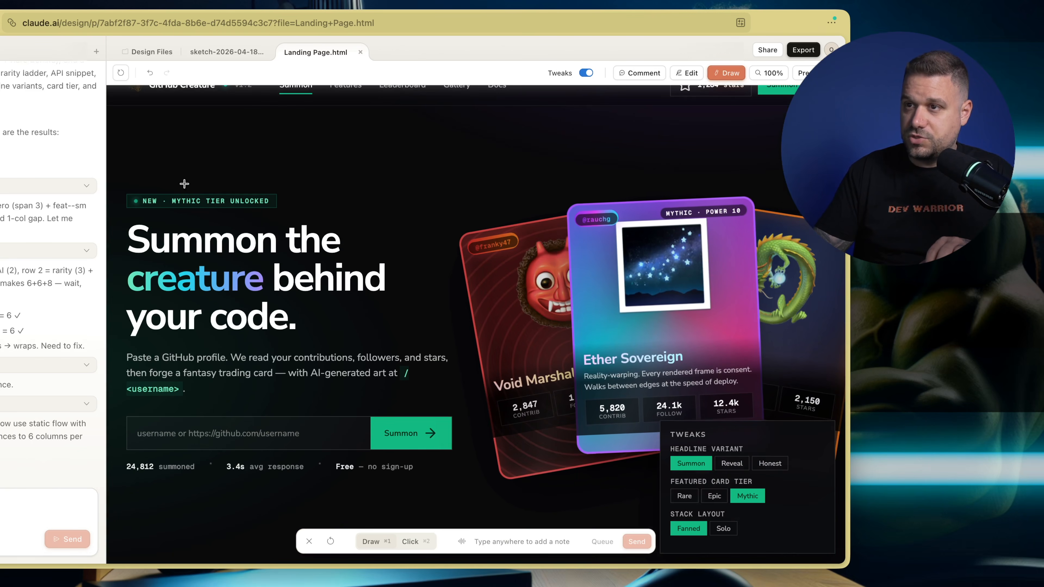
{"action": "left_click_drag", "start_coordinate": [122, 171], "coordinate": [120, 207]}
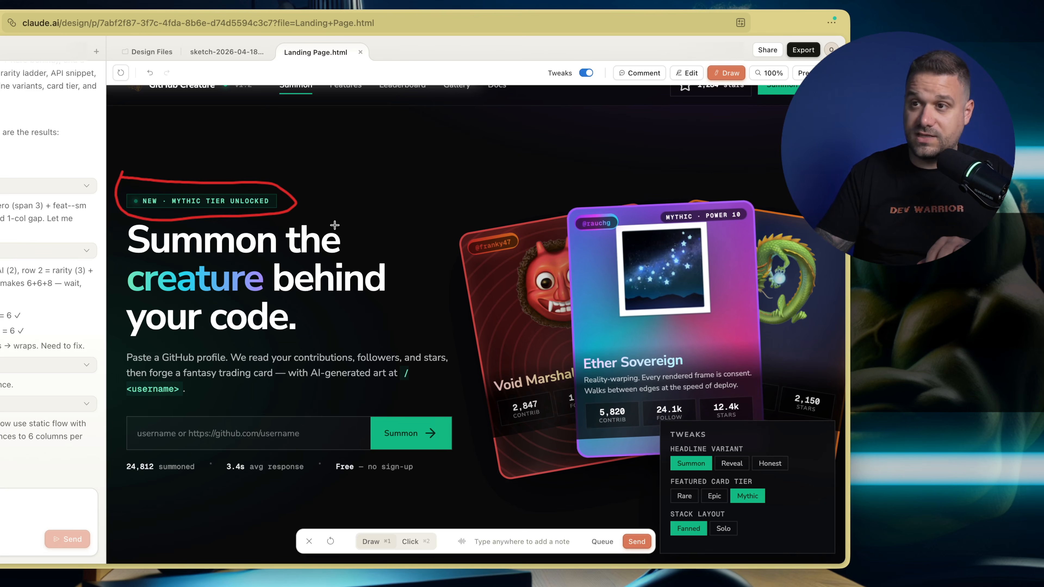
Examine how the drawn circle lines up with the badge as the landing page moves beneath it
{"action": "scroll", "coordinate": [288, 204], "scroll_direction": "up", "scroll_amount": 1}
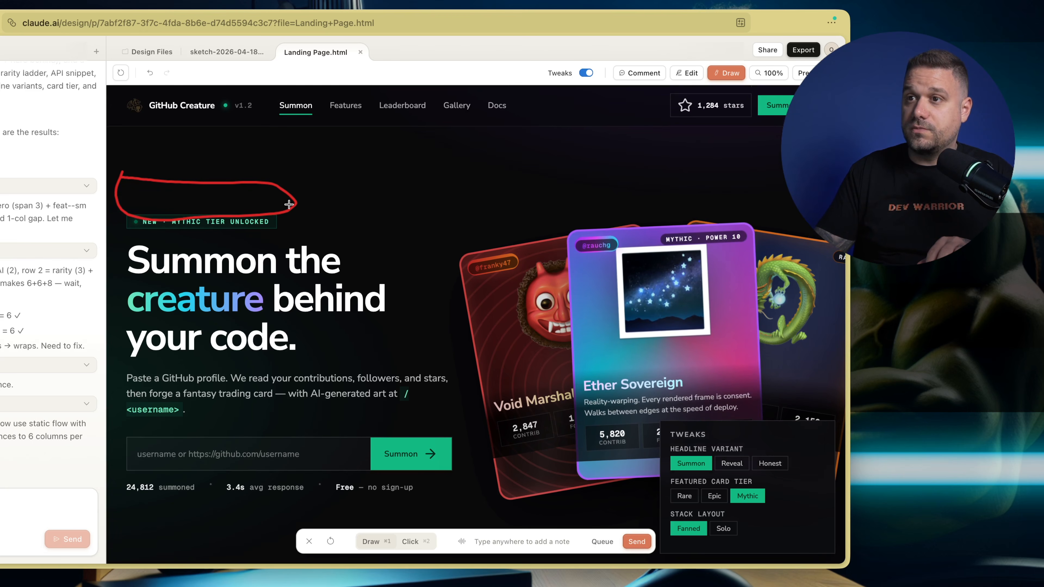
{"action": "scroll", "coordinate": [287, 204], "scroll_direction": "down", "scroll_amount": 10}
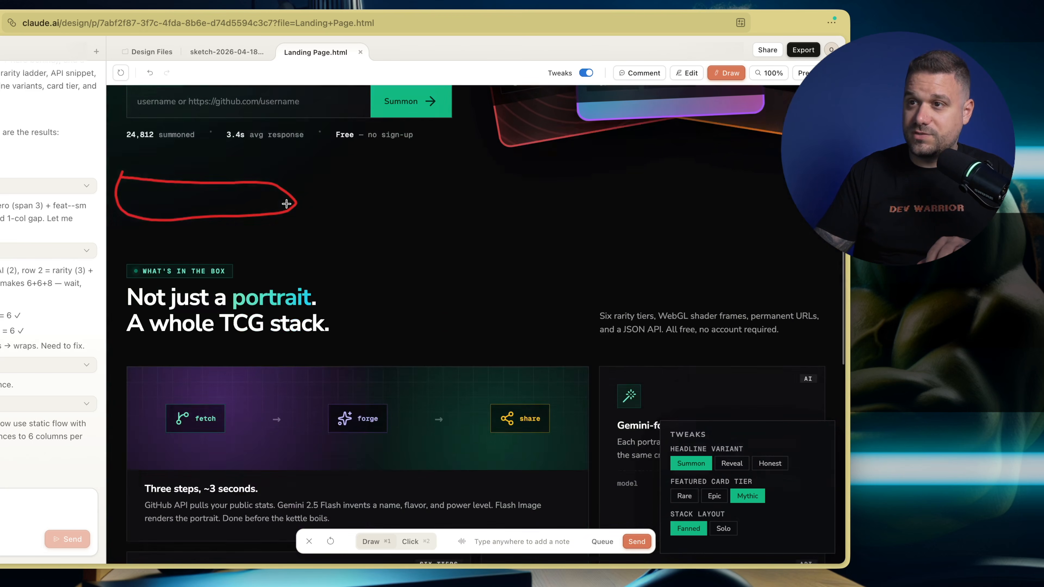
{"action": "scroll", "coordinate": [287, 204], "scroll_direction": "down", "scroll_amount": 5}
{"action": "scroll", "coordinate": [286, 204], "scroll_direction": "up", "scroll_amount": 15}
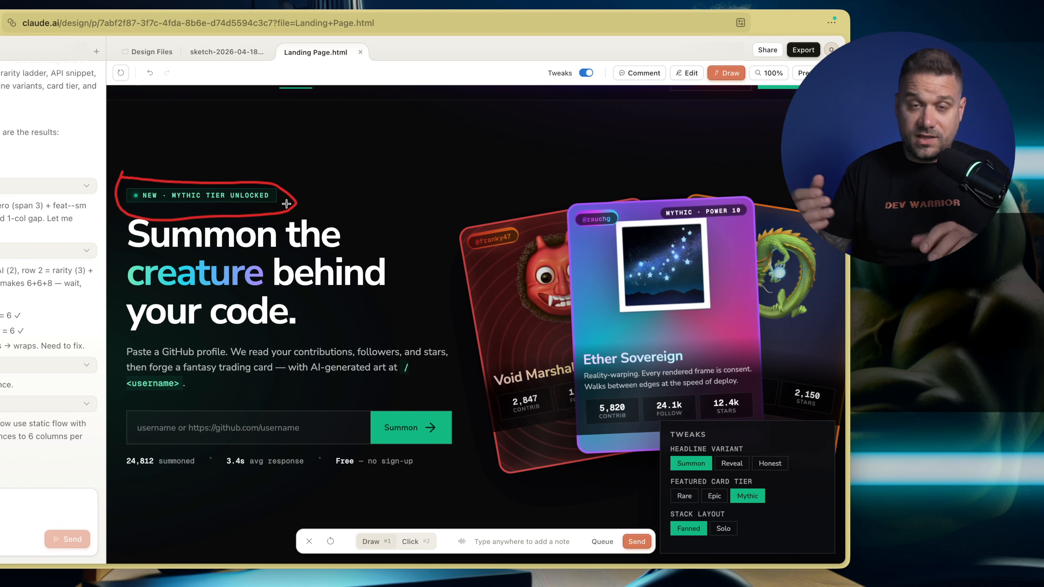
{"action": "scroll", "coordinate": [238, 237], "scroll_direction": "up", "scroll_amount": 1}
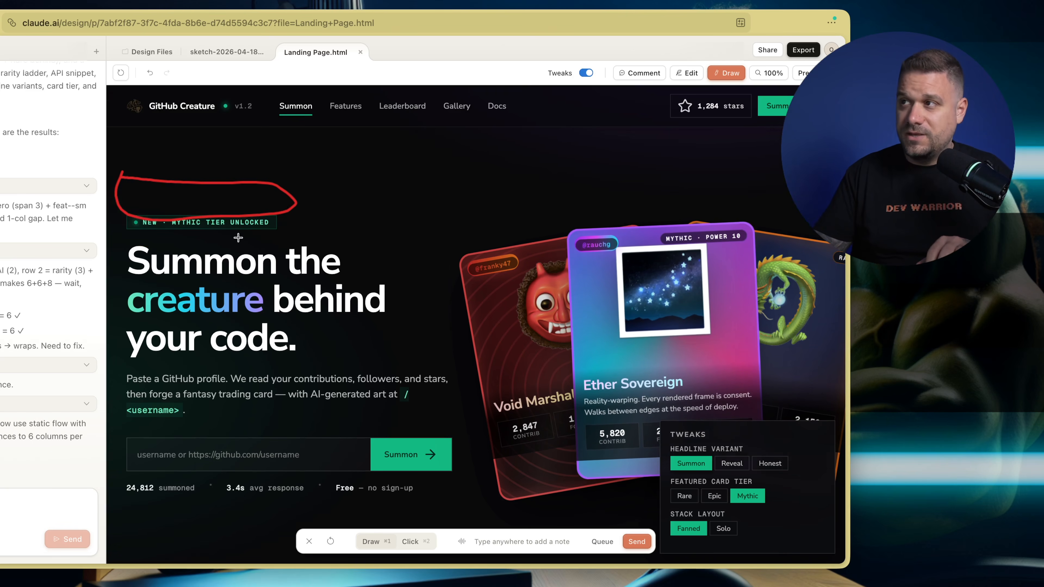
{"action": "scroll", "coordinate": [272, 195], "scroll_direction": "down", "scroll_amount": 3}
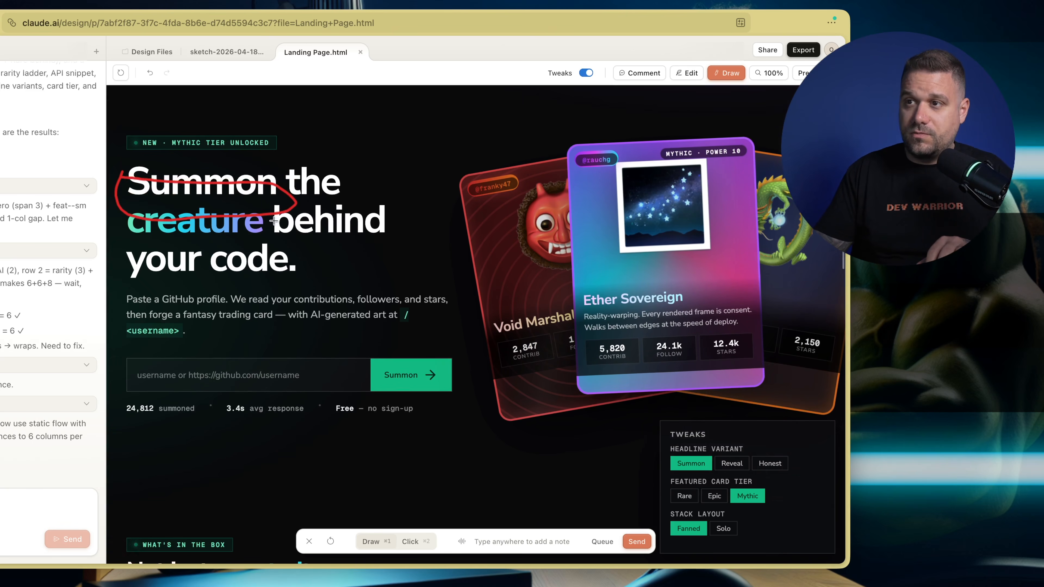
{"action": "scroll", "coordinate": [241, 222], "scroll_direction": "up", "scroll_amount": 2}
{"action": "scroll", "coordinate": [243, 239], "scroll_direction": "down", "scroll_amount": 5}
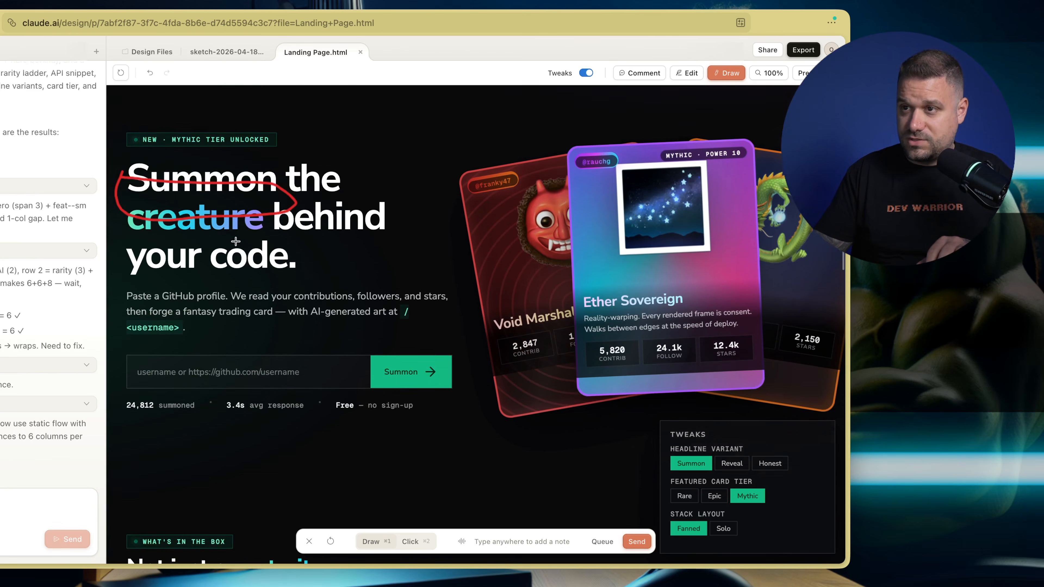
{"action": "scroll", "coordinate": [245, 248], "scroll_direction": "down", "scroll_amount": 5}
{"action": "scroll", "coordinate": [253, 250], "scroll_direction": "up", "scroll_amount": 1}
{"action": "scroll", "coordinate": [253, 250], "scroll_direction": "up", "scroll_amount": 10}
{"action": "scroll", "coordinate": [257, 230], "scroll_direction": "down", "scroll_amount": 1}
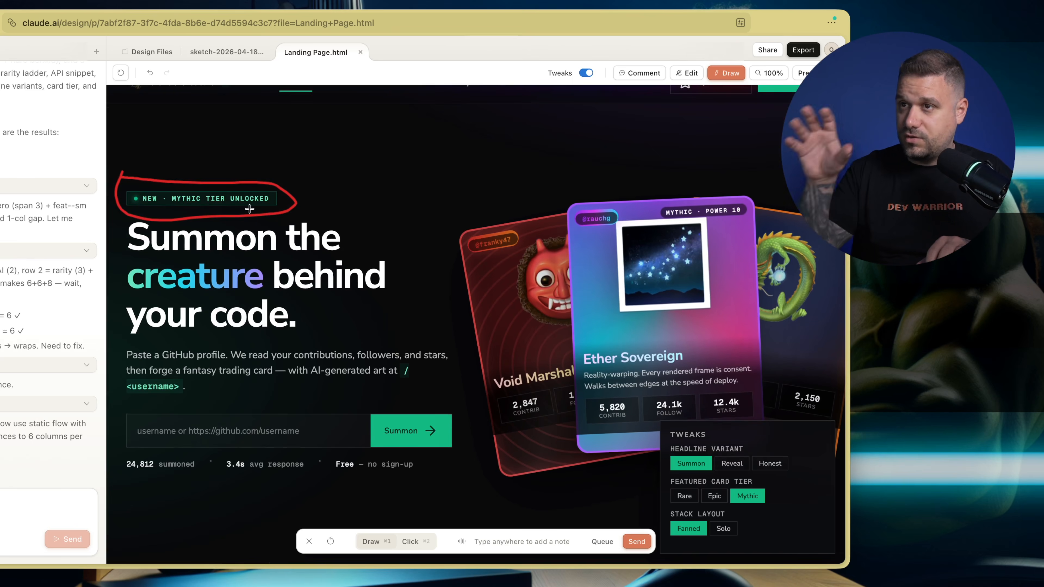
{"action": "scroll", "coordinate": [249, 208], "scroll_direction": "up", "scroll_amount": 1}
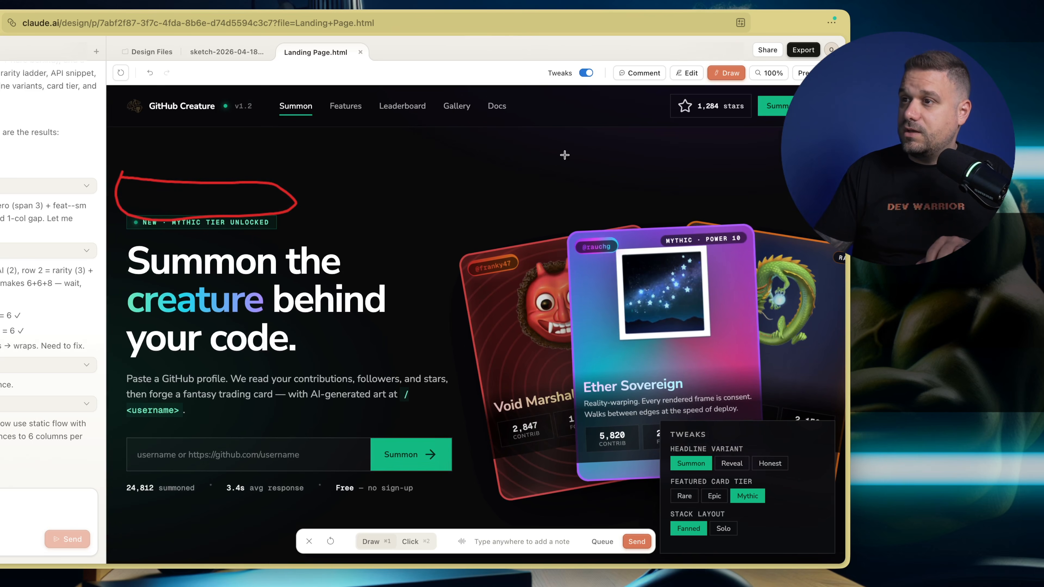
{"action": "scroll", "coordinate": [374, 197], "scroll_direction": "down", "scroll_amount": 1}
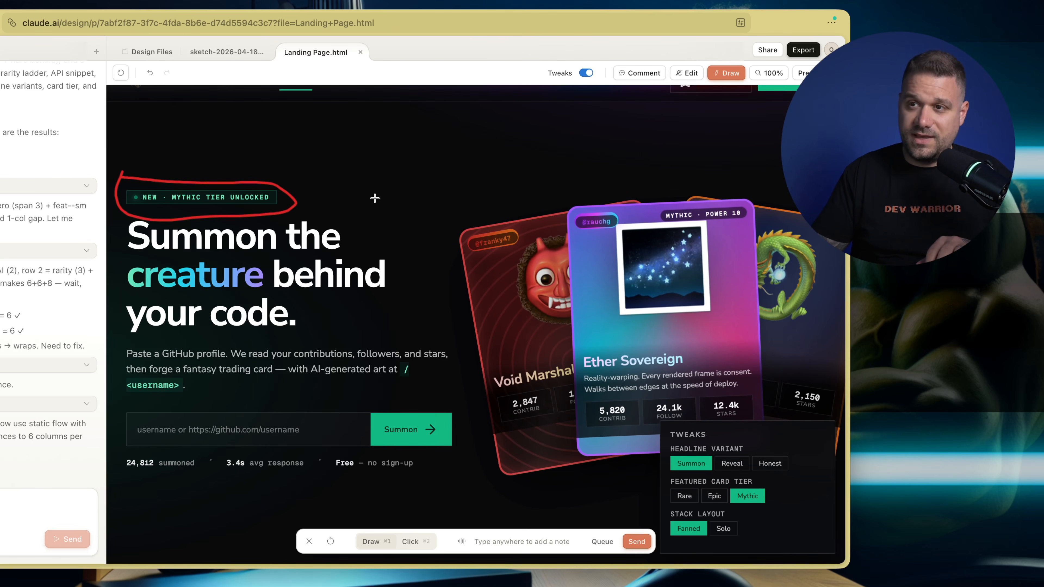
{"action": "scroll", "coordinate": [372, 198], "scroll_direction": "up", "scroll_amount": 1}
{"action": "scroll", "coordinate": [372, 198], "scroll_direction": "down", "scroll_amount": 1}
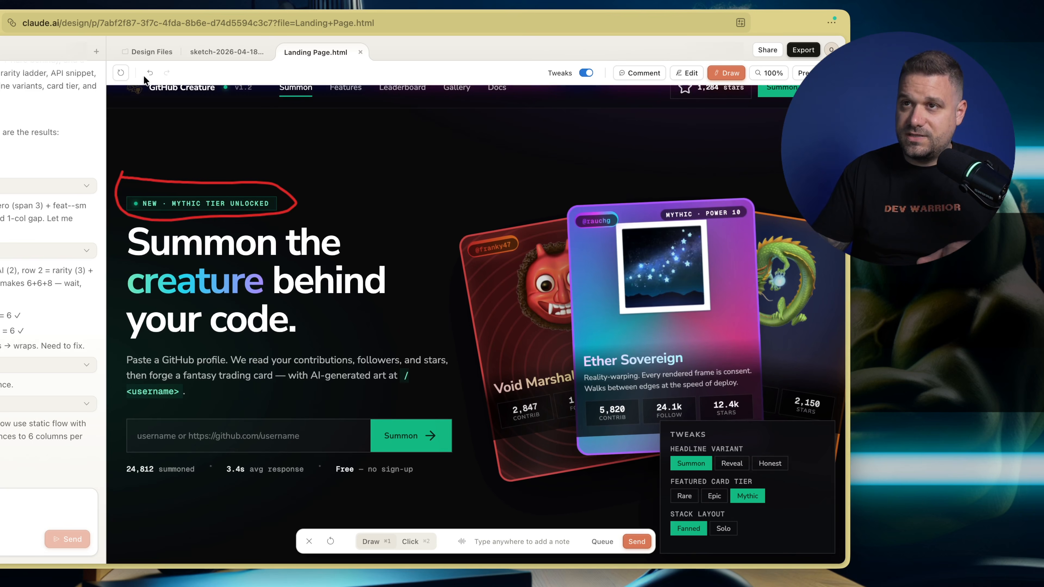
Narrow the browser window and examine the landing page's responsive layout from the hero to the rarity card
{"action": "left_click_drag", "start_coordinate": [0, 21], "coordinate": [177, 25]}
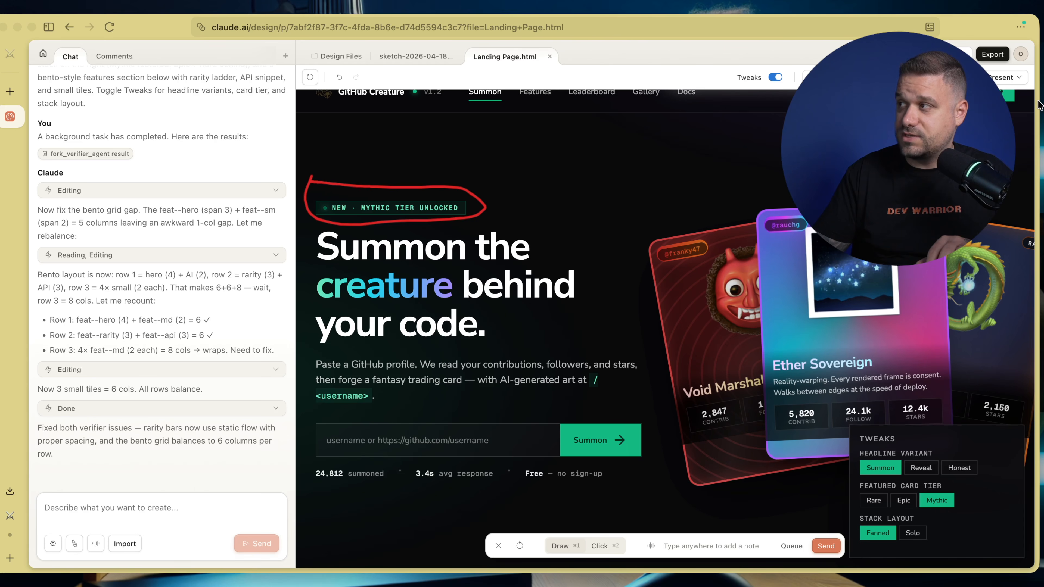
{"action": "left_click_drag", "start_coordinate": [1038, 104], "coordinate": [612, 120]}
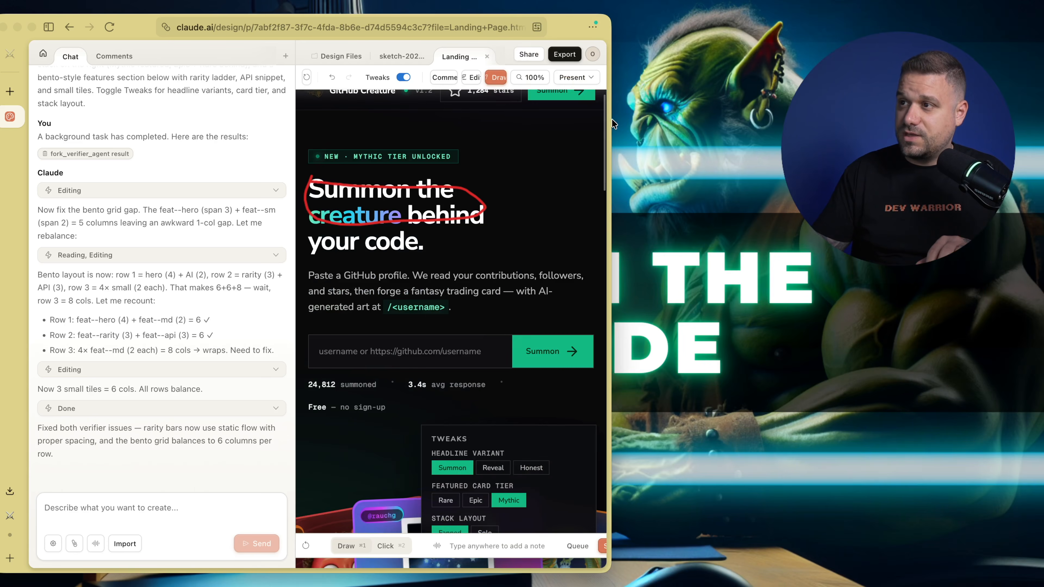
{"action": "scroll", "coordinate": [429, 183], "scroll_direction": "down", "scroll_amount": 5}
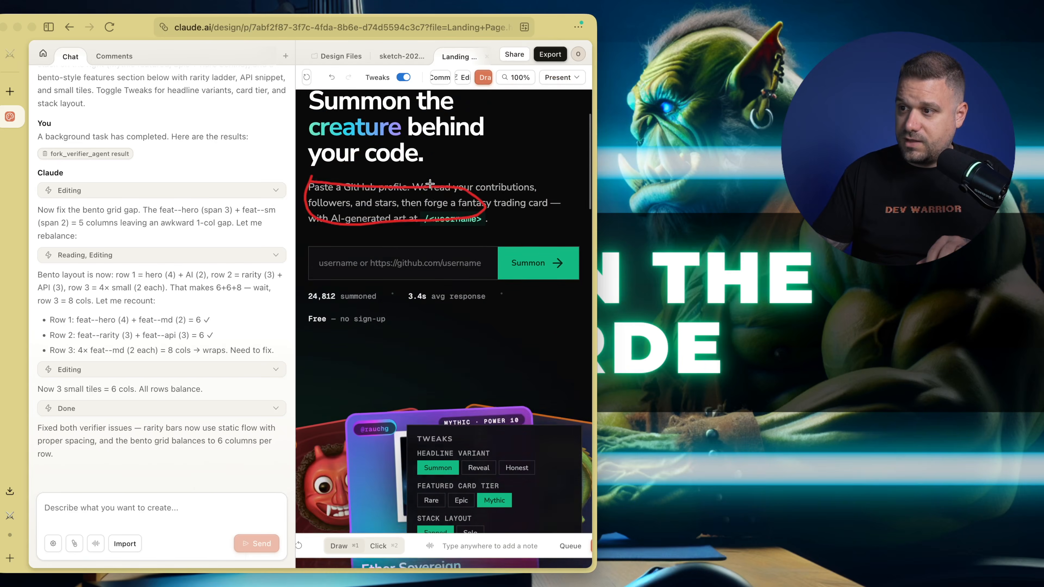
{"action": "scroll", "coordinate": [430, 184], "scroll_direction": "down", "scroll_amount": 3}
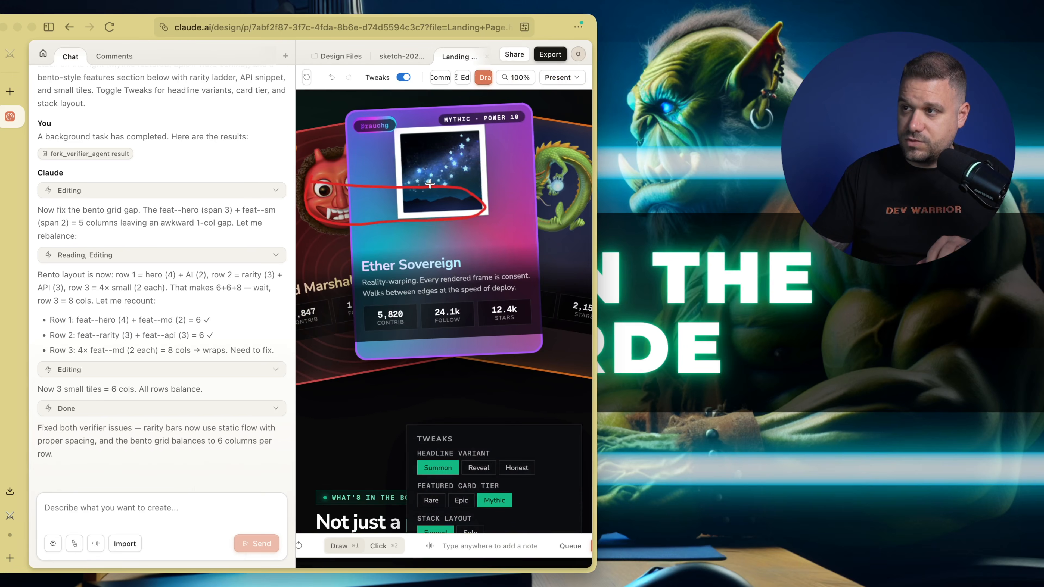
{"action": "scroll", "coordinate": [429, 184], "scroll_direction": "down", "scroll_amount": 6}
{"action": "scroll", "coordinate": [431, 184], "scroll_direction": "up", "scroll_amount": 5}
{"action": "scroll", "coordinate": [433, 185], "scroll_direction": "down", "scroll_amount": 10}
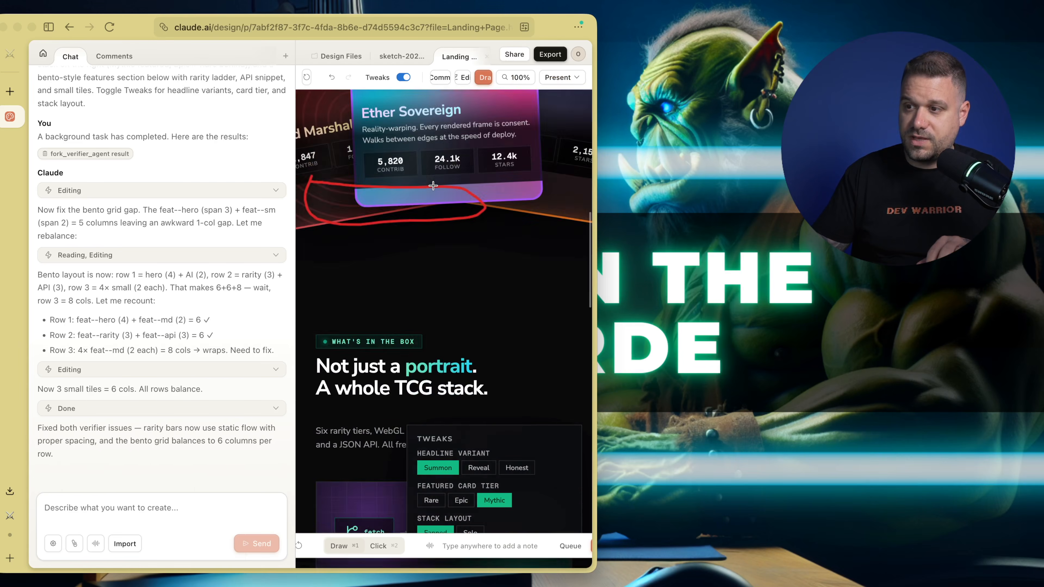
{"action": "scroll", "coordinate": [433, 186], "scroll_direction": "down", "scroll_amount": 6}
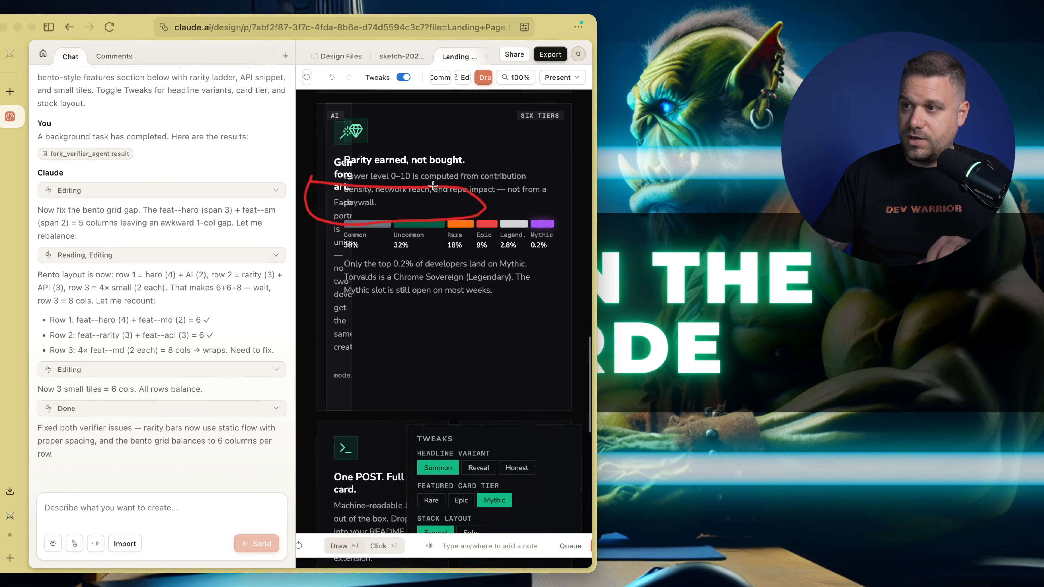
{"action": "scroll", "coordinate": [430, 237], "scroll_direction": "up", "scroll_amount": 2}
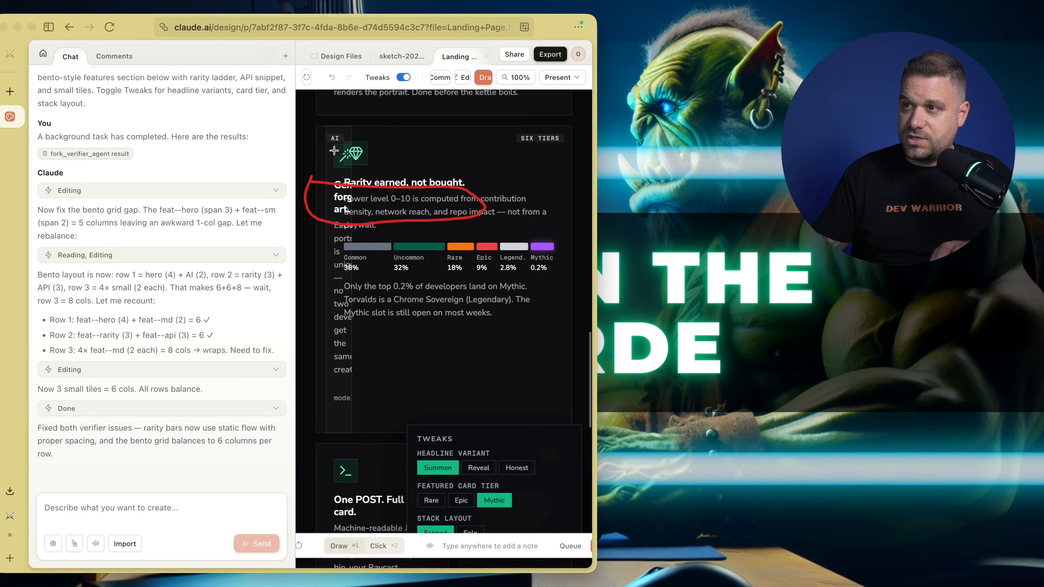
Examine the API, permanent URL and leaderboard cards down to the footer in the narrow layout, ending back at the hero
{"action": "left_click_drag", "start_coordinate": [303, 118], "coordinate": [323, 141]}
{"action": "scroll", "coordinate": [494, 326], "scroll_direction": "down", "scroll_amount": 4}
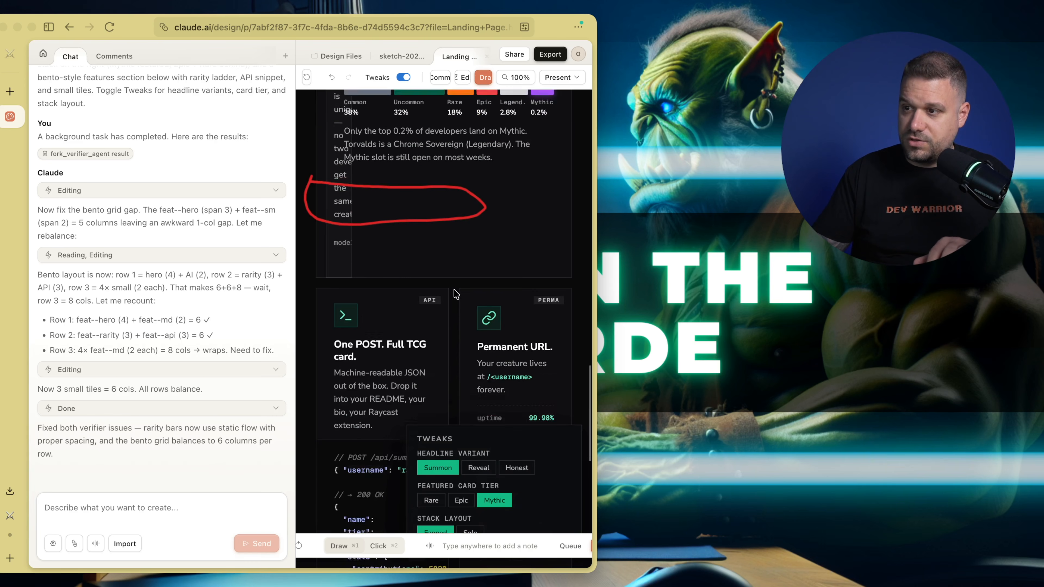
{"action": "scroll", "coordinate": [399, 257], "scroll_direction": "down", "scroll_amount": 5}
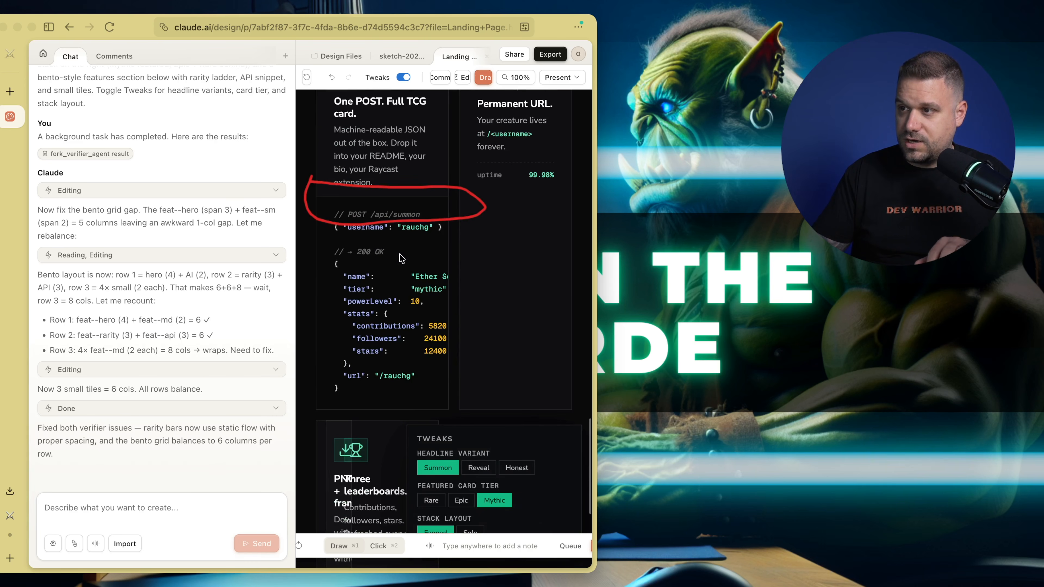
{"action": "scroll", "coordinate": [413, 265], "scroll_direction": "down", "scroll_amount": 5}
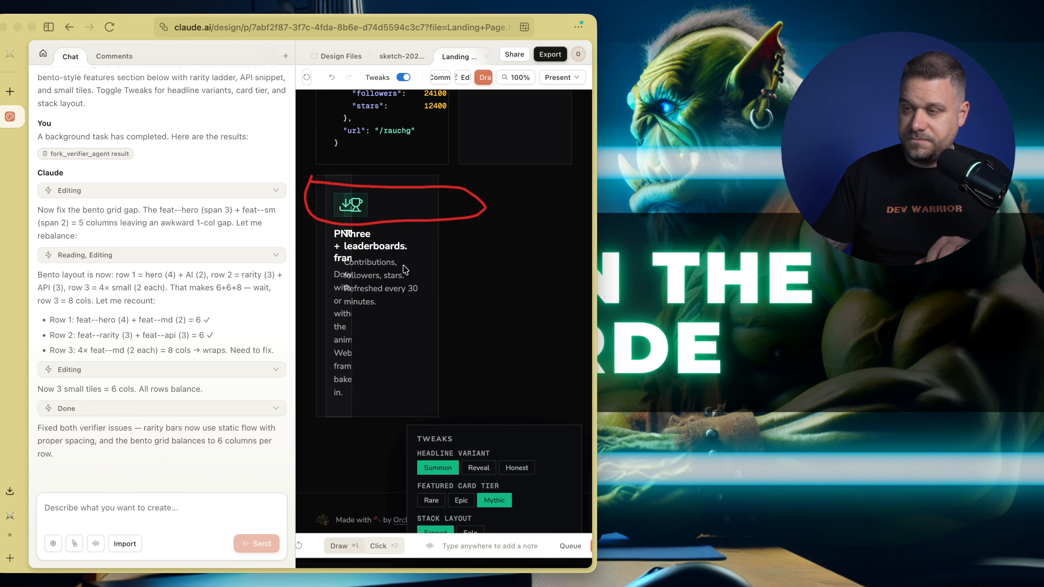
{"action": "scroll", "coordinate": [403, 270], "scroll_direction": "up", "scroll_amount": 15}
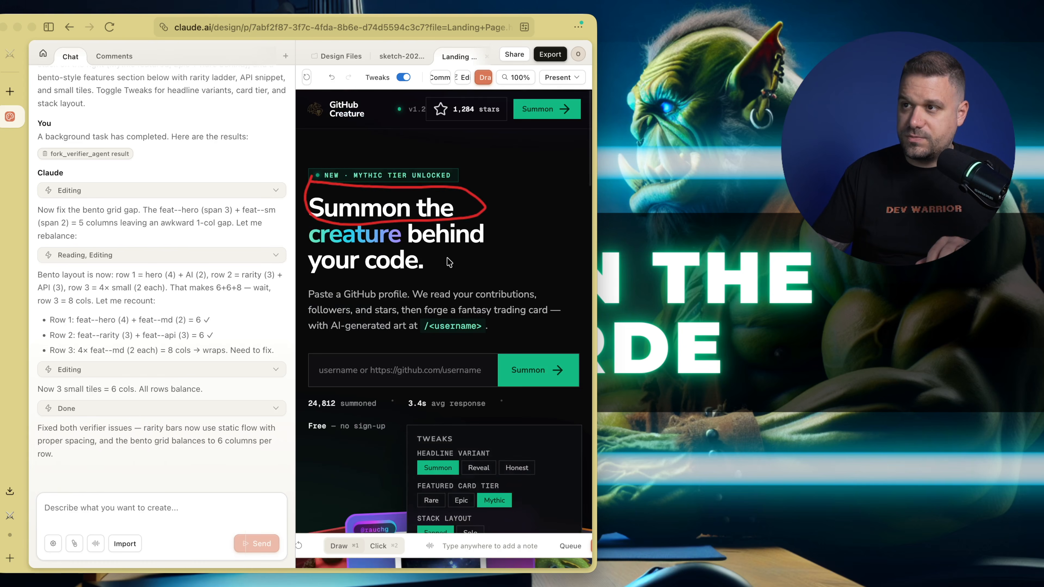
{"action": "scroll", "coordinate": [448, 258], "scroll_direction": "down", "scroll_amount": 1}
{"action": "scroll", "coordinate": [447, 258], "scroll_direction": "up", "scroll_amount": 1}
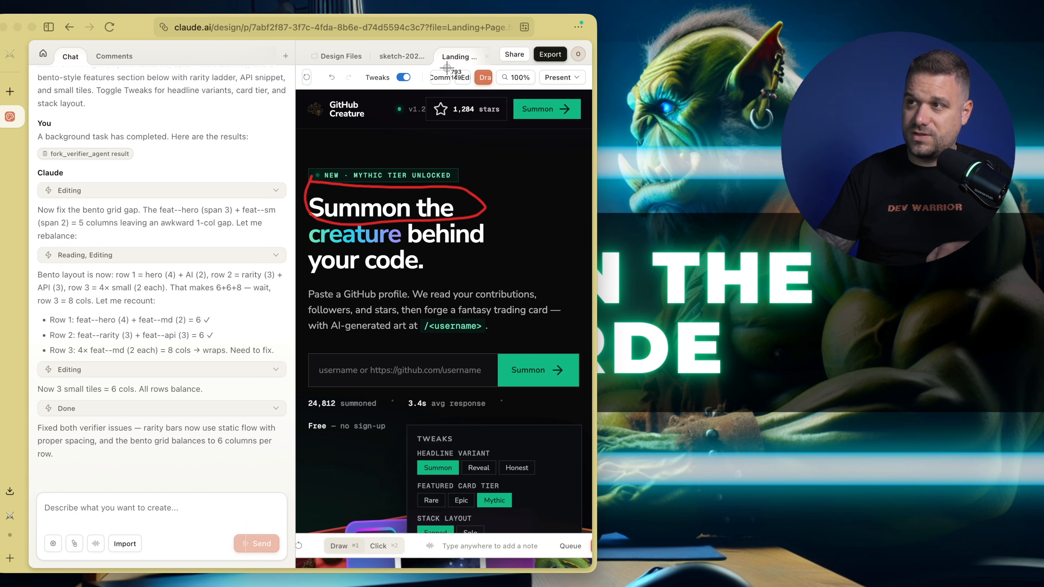
Outline the cramped Comment, Edit and Draw controls above the preview with a screenshot selection
{"action": "left_click_drag", "start_coordinate": [589, 62], "coordinate": [293, 91]}
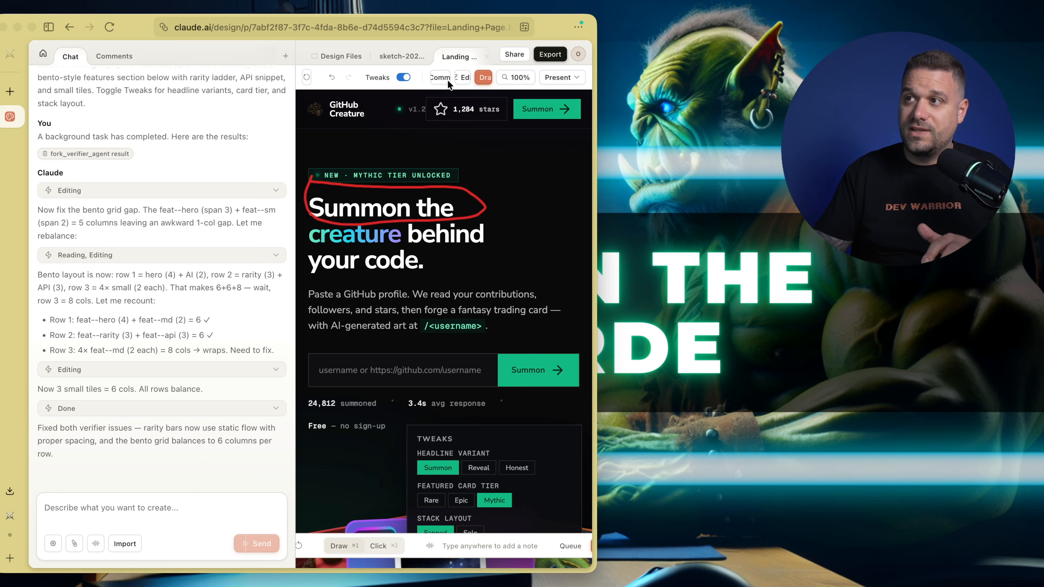
{"action": "left_click_drag", "start_coordinate": [431, 66], "coordinate": [591, 91]}
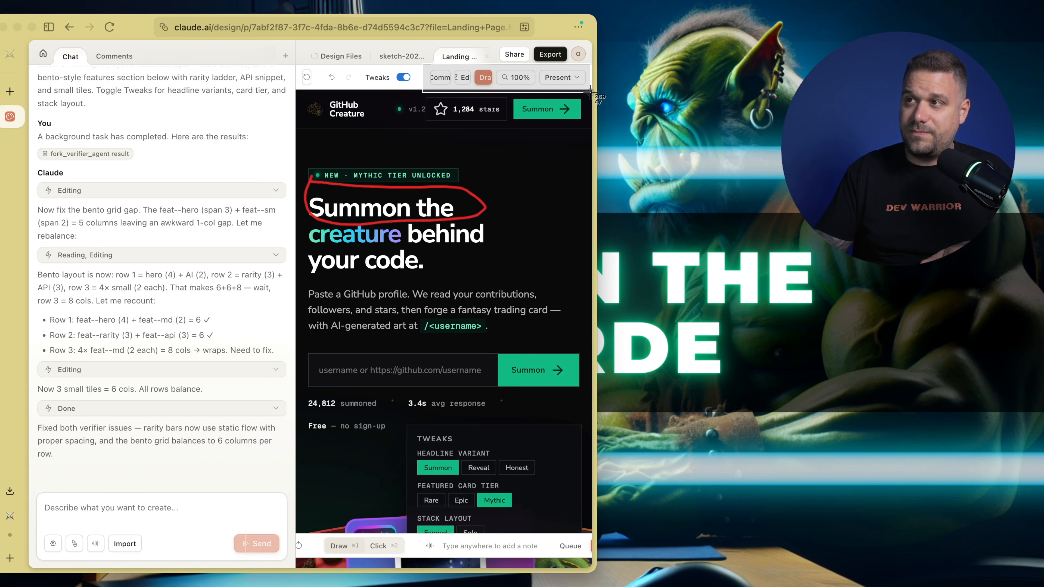
{"action": "left_click_drag", "start_coordinate": [590, 91], "coordinate": [589, 93]}
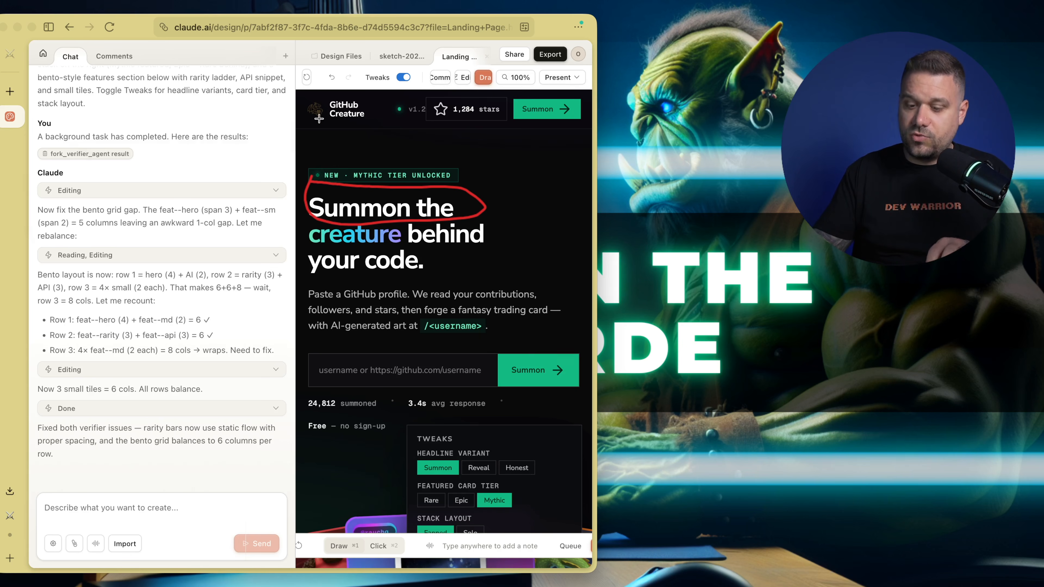
{"action": "key", "text": "super+l"}
{"action": "type", "text": "gith"}
{"action": "key", "text": "Escape"}
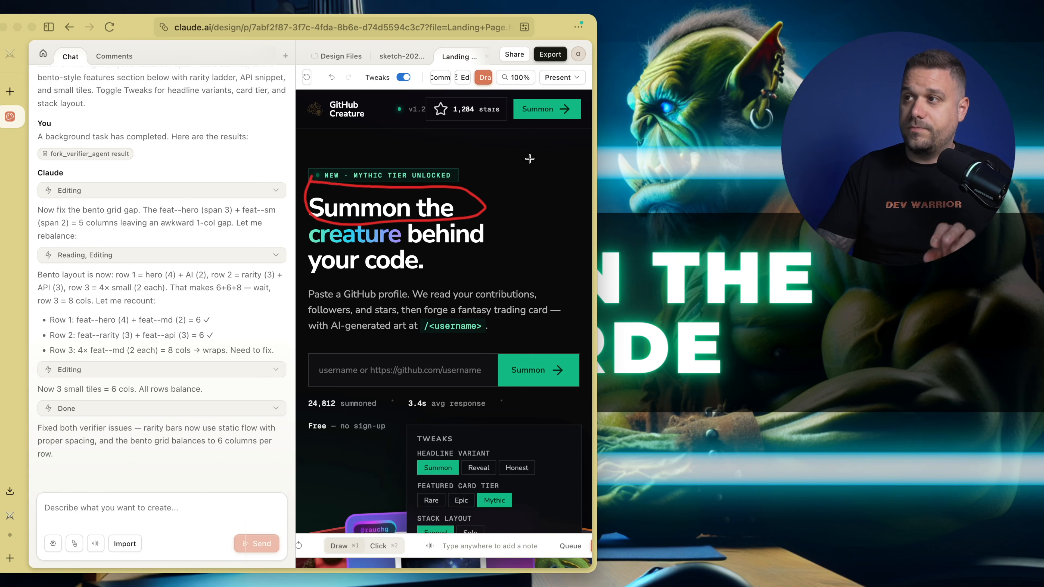
Widen the browser window and narrow it to a medium width to compare the hero section's layout at both sizes
{"action": "left_click_drag", "start_coordinate": [595, 141], "coordinate": [1040, 141]}
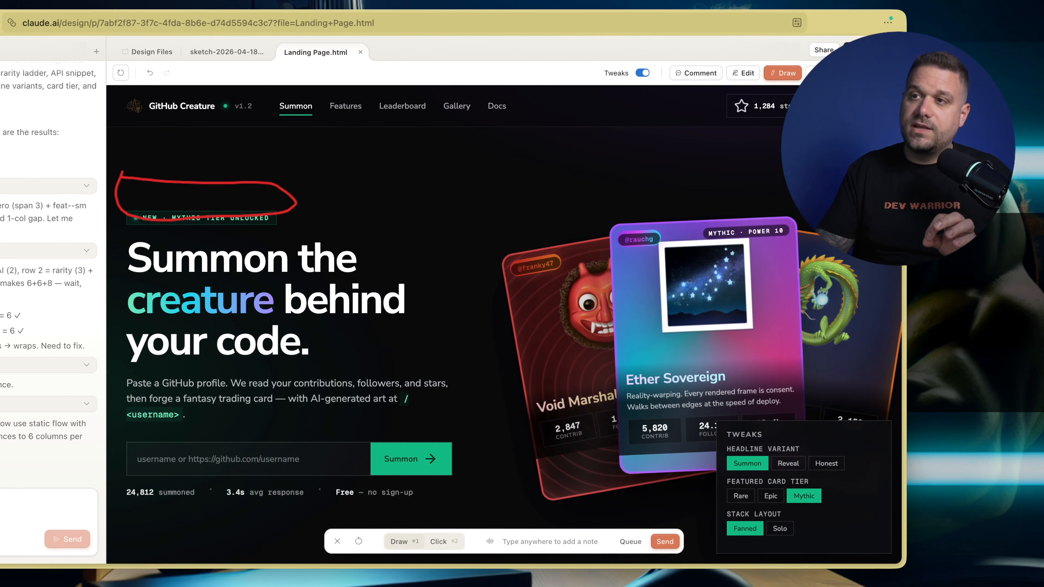
{"action": "scroll", "coordinate": [324, 194], "scroll_direction": "down", "scroll_amount": 5}
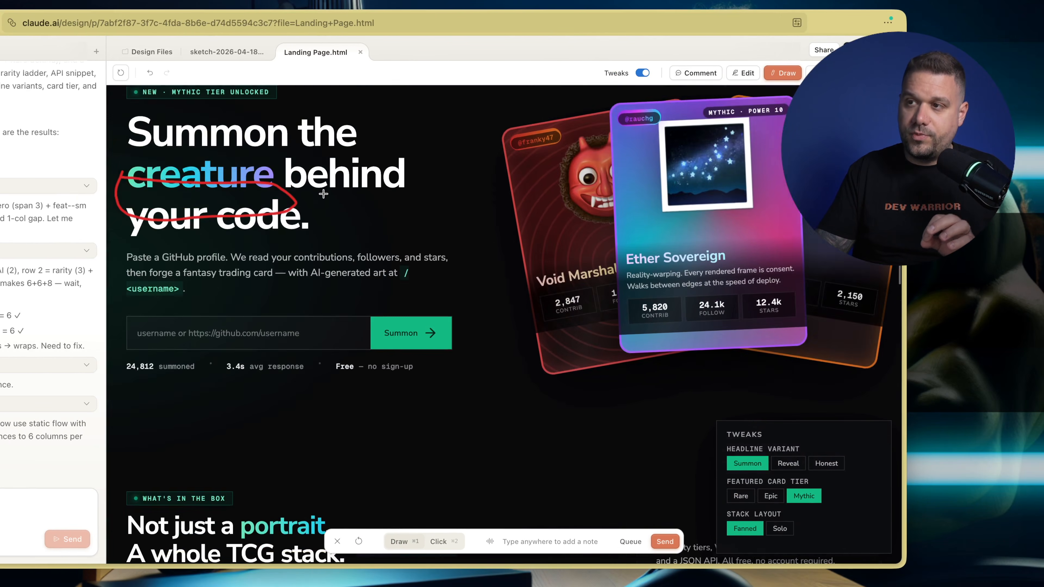
{"action": "scroll", "coordinate": [324, 194], "scroll_direction": "up", "scroll_amount": 5}
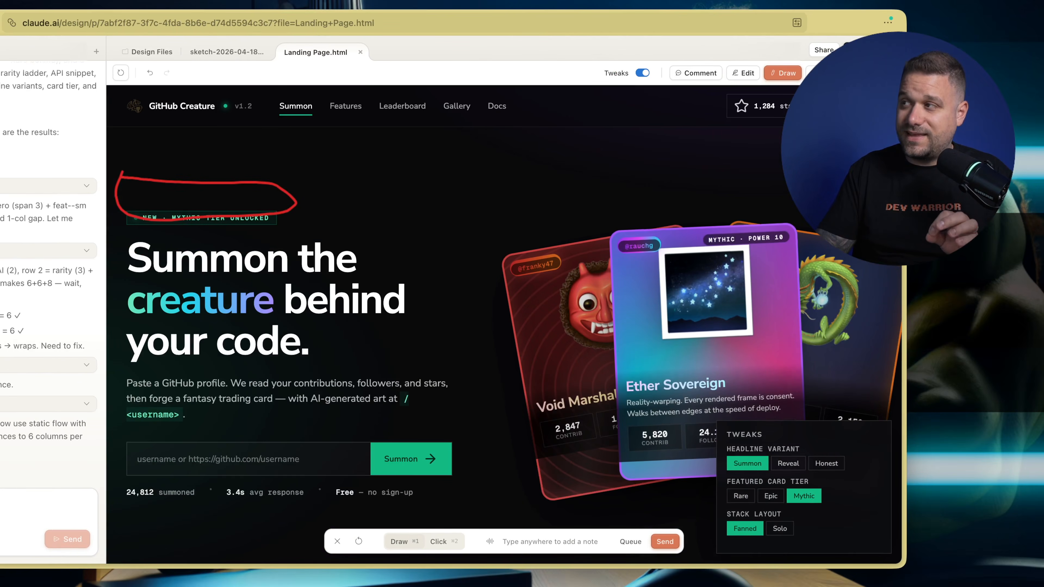
{"action": "left_click_drag", "start_coordinate": [906, 173], "coordinate": [698, 173]}
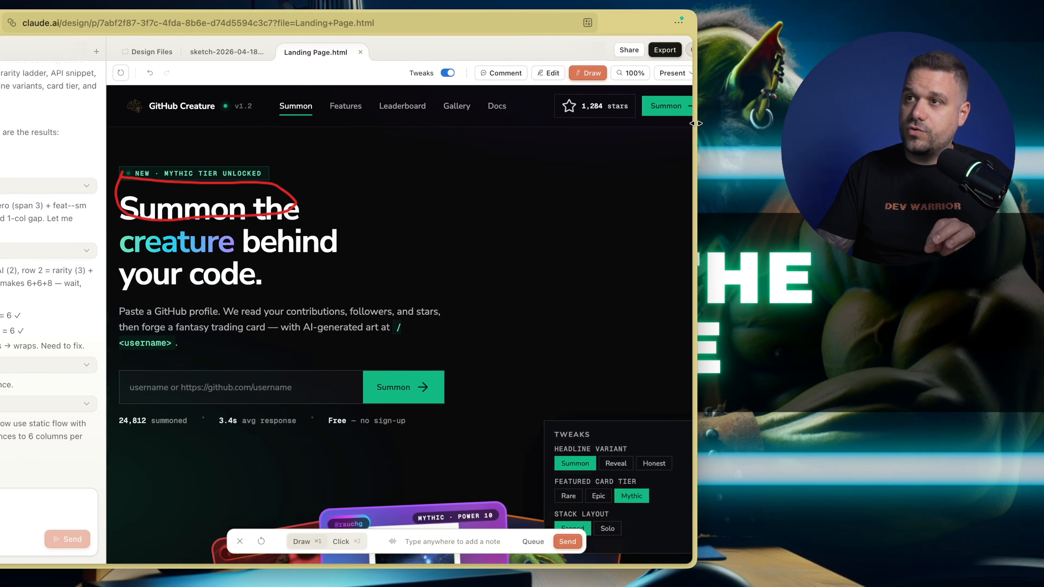
Bring the browser window fully into view with the local GitHub Creature - Landing.html page showing
{"action": "left_click_drag", "start_coordinate": [1, 16], "coordinate": [224, 6]}
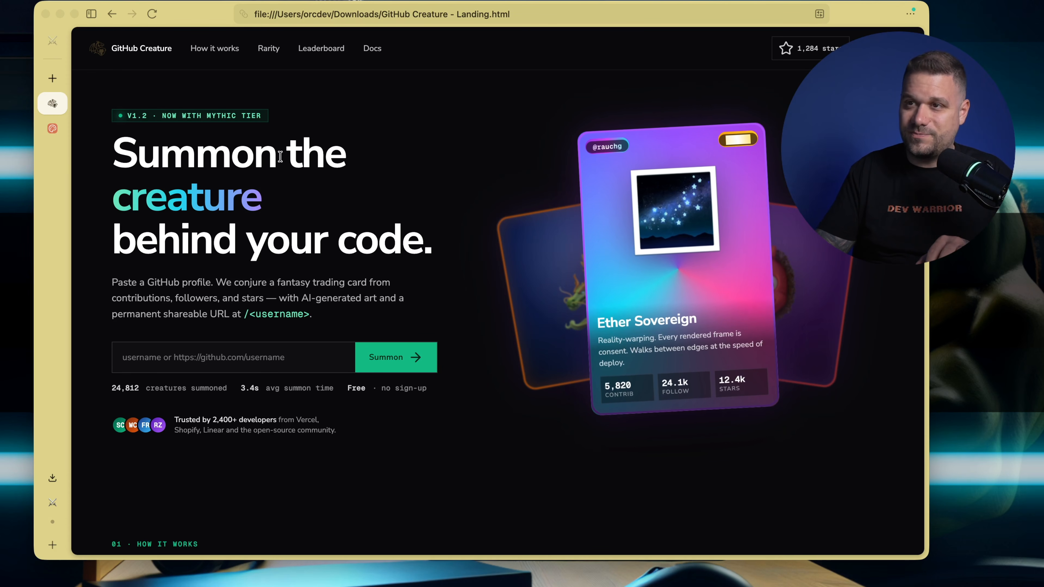
Examine the local landing page from the hero through the rarity tiers and contributor rankings to the footer, ending back at the hero
{"action": "scroll", "coordinate": [317, 172], "scroll_direction": "down", "scroll_amount": 10}
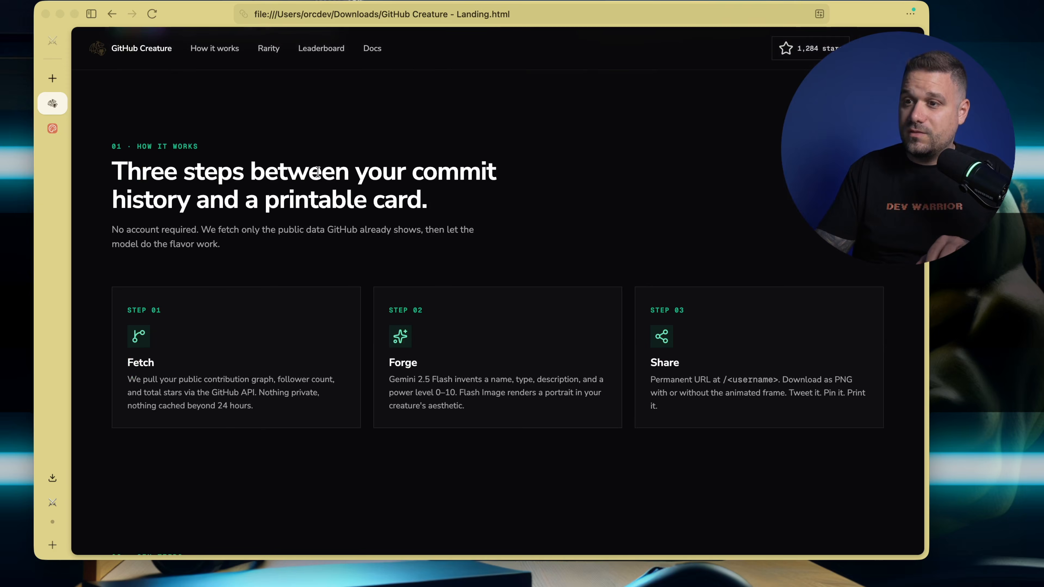
{"action": "scroll", "coordinate": [230, 135], "scroll_direction": "down", "scroll_amount": 10}
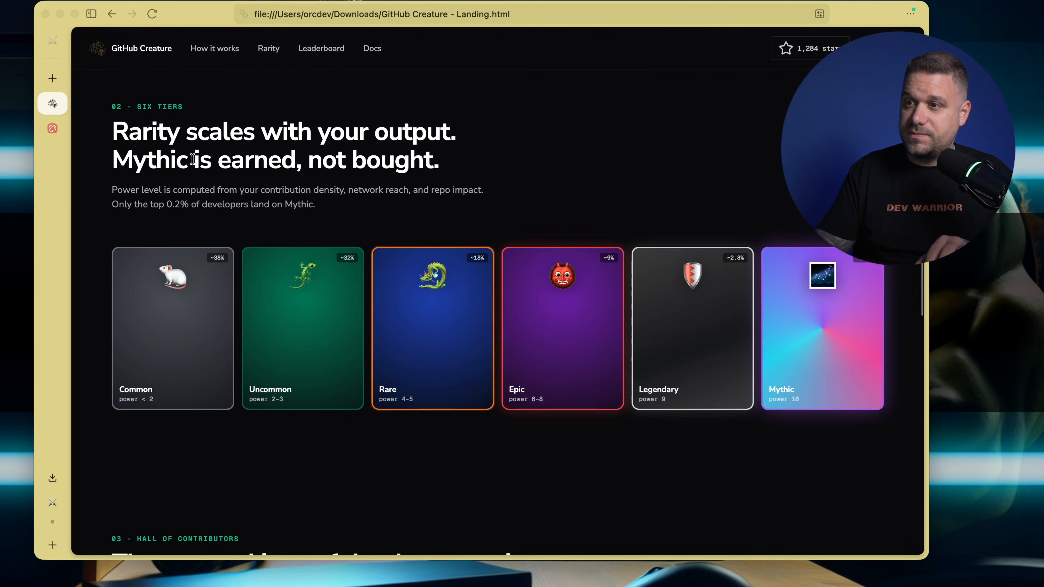
{"action": "scroll", "coordinate": [335, 127], "scroll_direction": "down", "scroll_amount": 3}
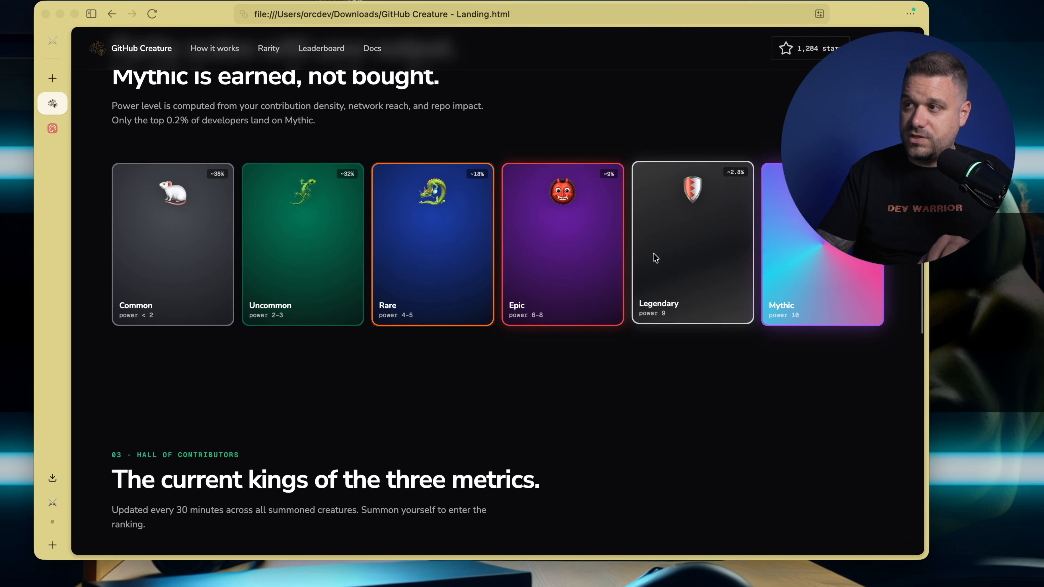
{"action": "scroll", "coordinate": [277, 263], "scroll_direction": "down", "scroll_amount": 15}
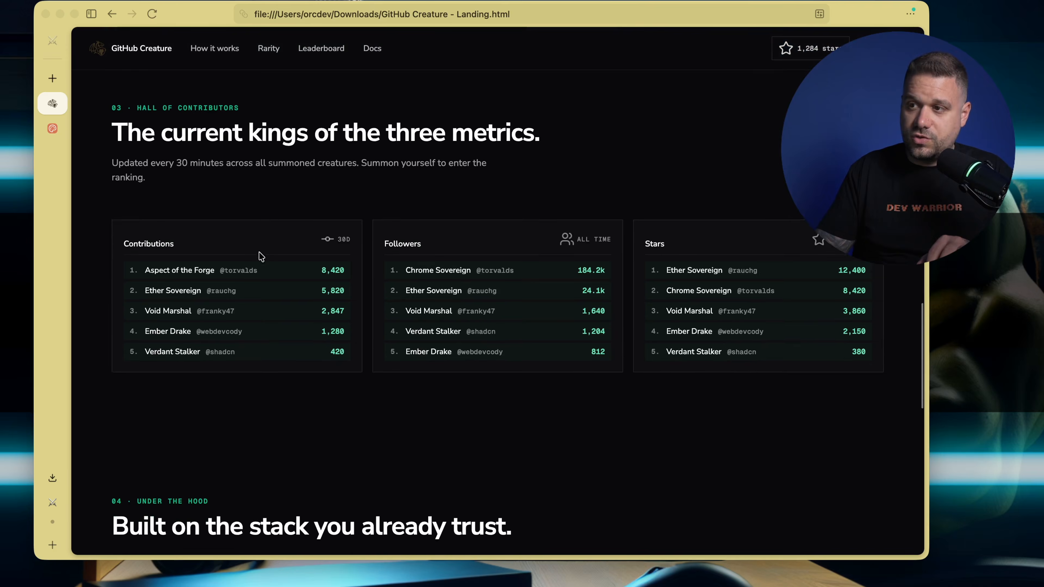
{"action": "scroll", "coordinate": [261, 256], "scroll_direction": "down", "scroll_amount": 10}
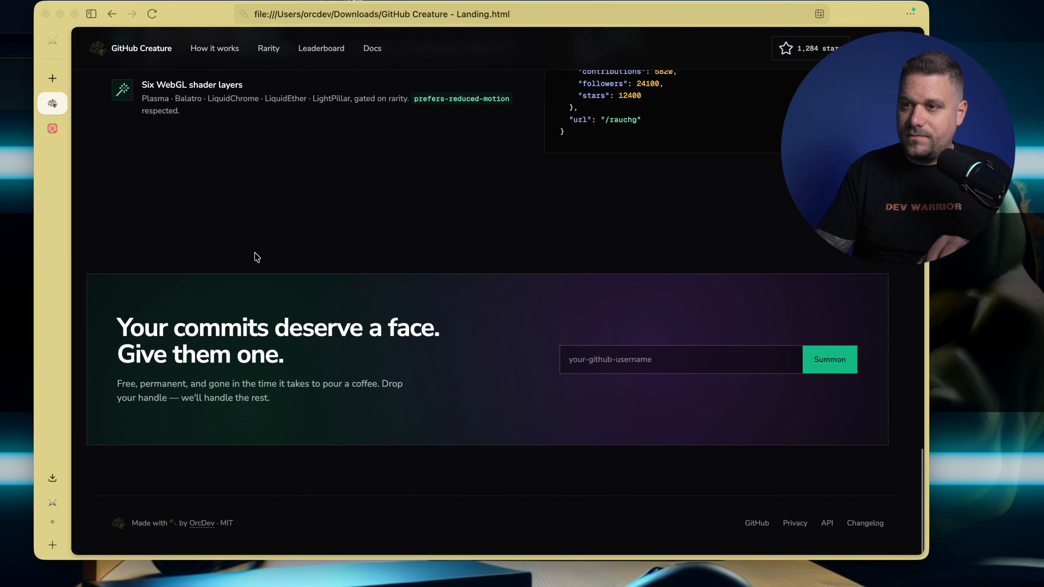
{"action": "scroll", "coordinate": [256, 257], "scroll_direction": "up", "scroll_amount": 20}
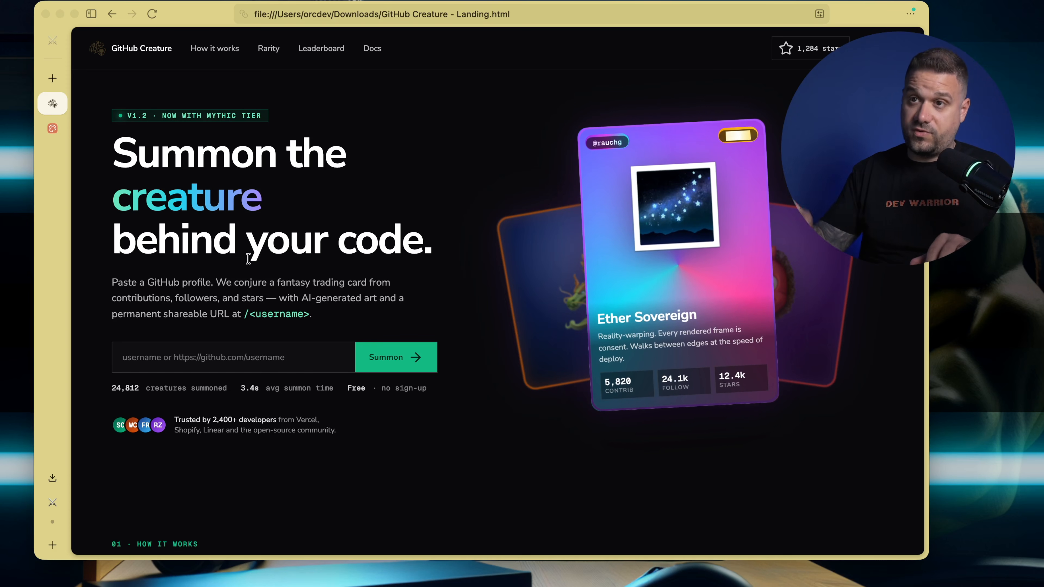
Switch to the Claude Design project, look up "figma stock" on Google in a new tab, and close that search tab
{"action": "left_click", "coordinate": [53, 128]}
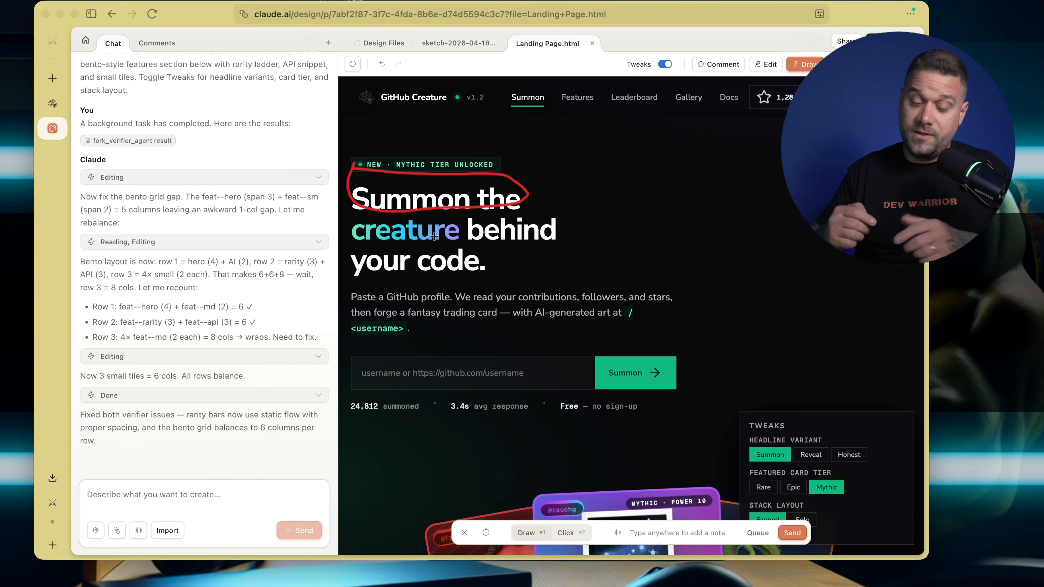
{"action": "key", "text": "super+t"}
{"action": "type", "text": "figma"}
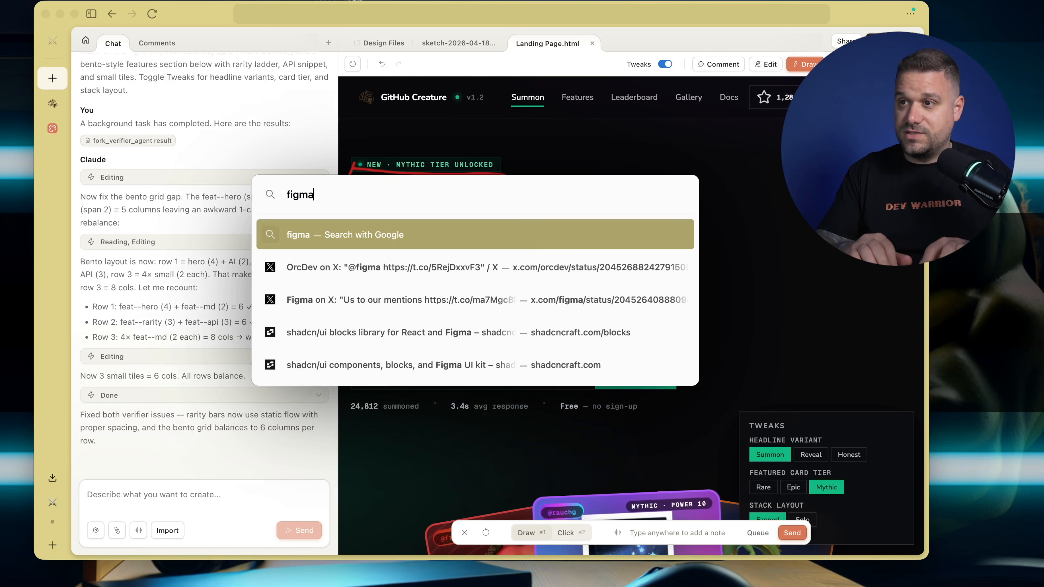
{"action": "type", "text": " stock"}
{"action": "key", "text": "Return"}
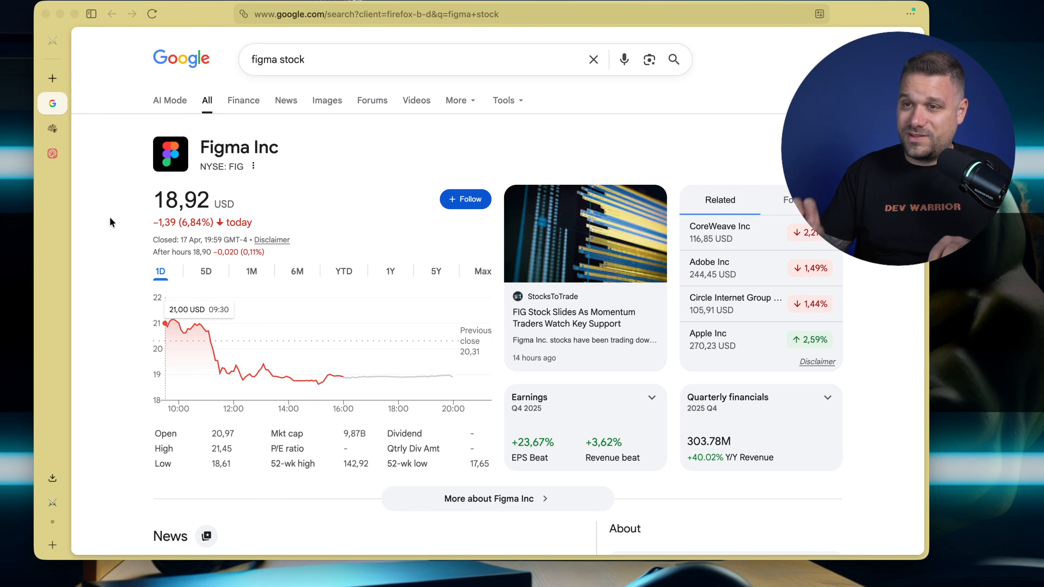
{"action": "key", "text": "super+w"}
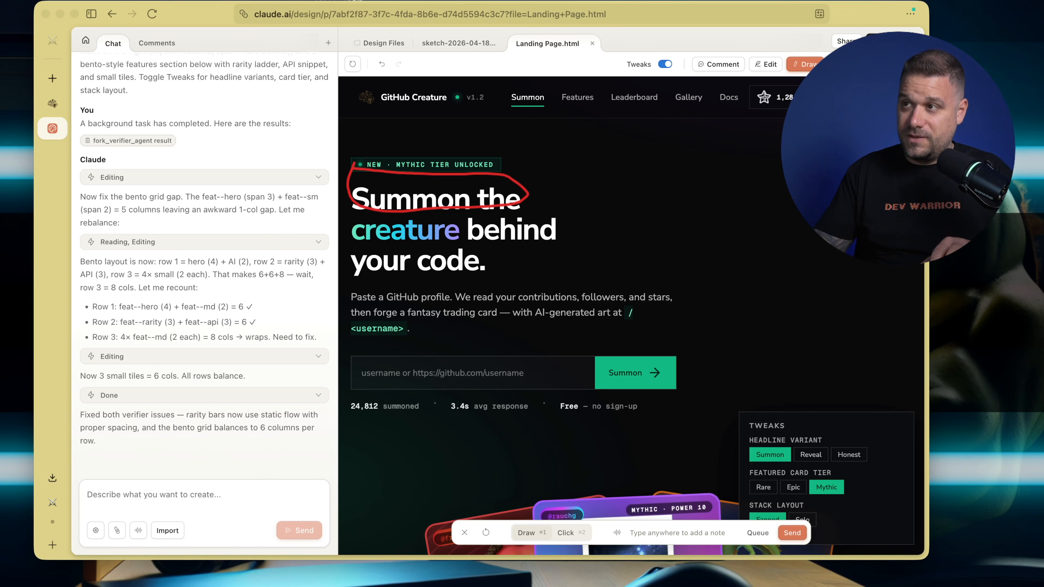
View the landing page's download options and dismiss them without choosing one
{"action": "left_click", "coordinate": [883, 41]}
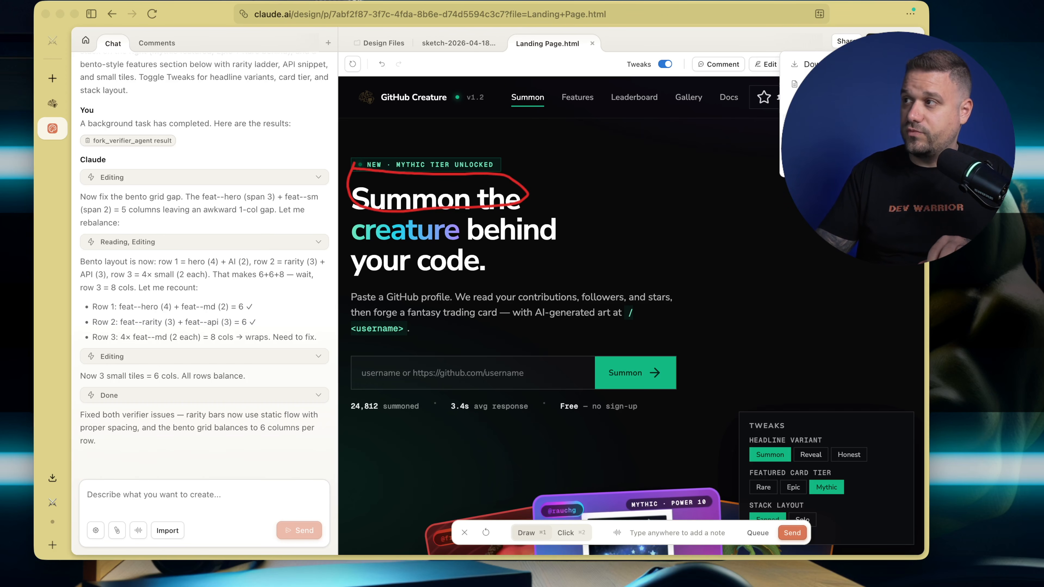
{"action": "left_click", "coordinate": [616, 167]}
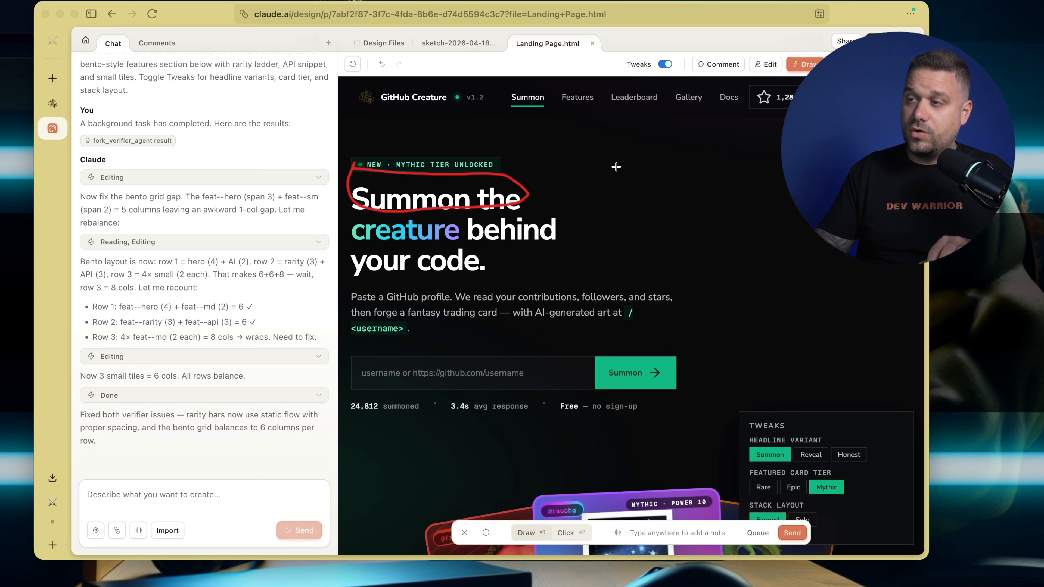
Look over the hero and creature cards in the landing page preview and return to the Claude Design home page
{"action": "scroll", "coordinate": [616, 167], "scroll_direction": "down", "scroll_amount": 1}
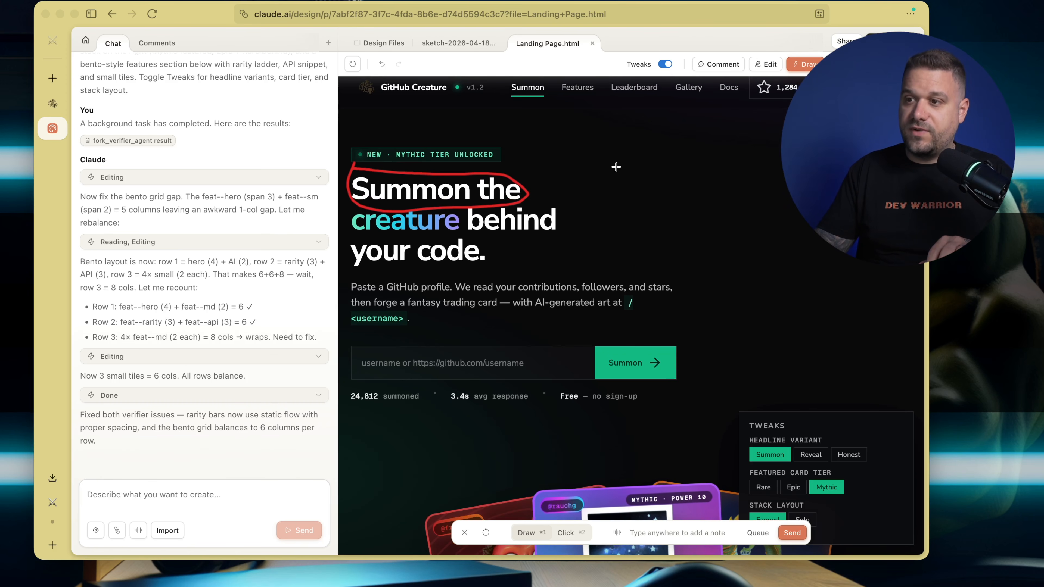
{"action": "scroll", "coordinate": [495, 194], "scroll_direction": "down", "scroll_amount": 10}
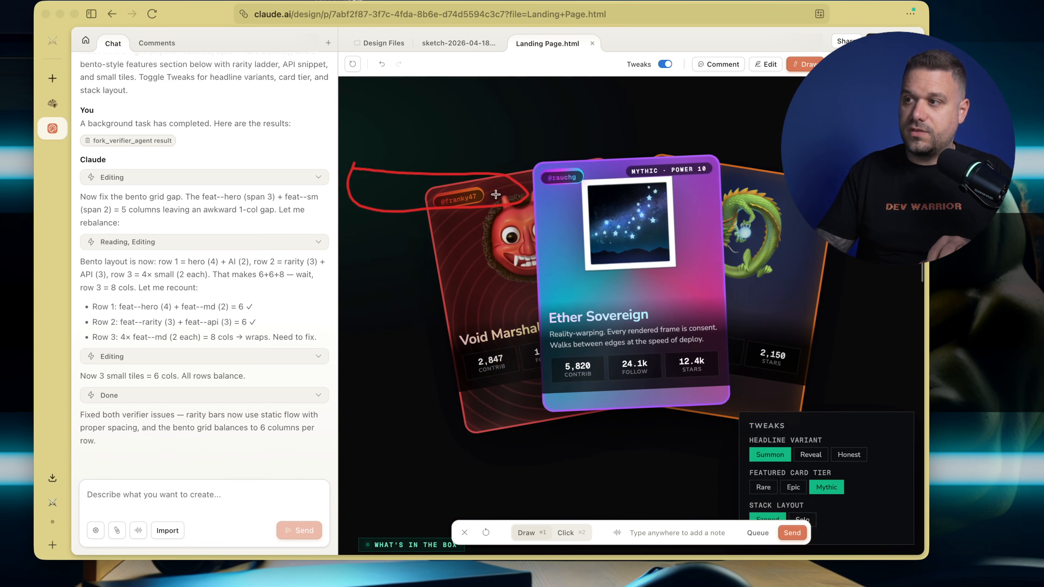
{"action": "scroll", "coordinate": [495, 195], "scroll_direction": "up", "scroll_amount": 10}
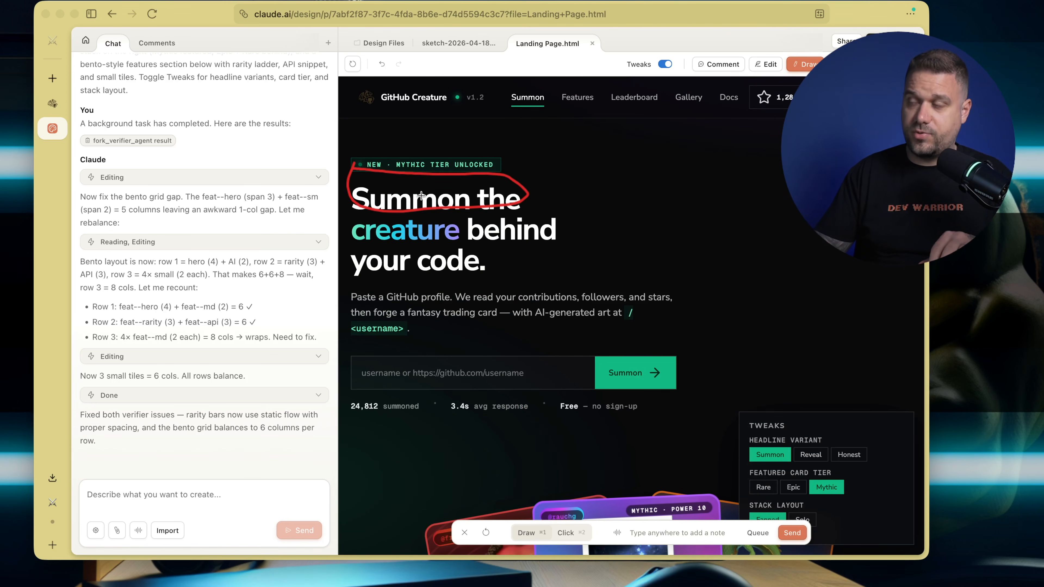
{"action": "scroll", "coordinate": [427, 201], "scroll_direction": "down", "scroll_amount": 2}
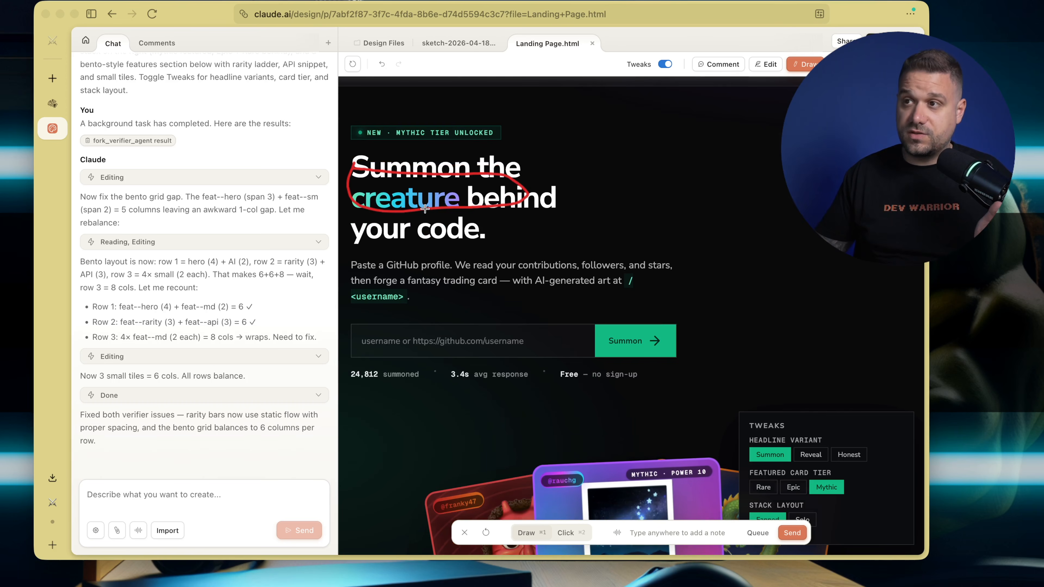
{"action": "left_click", "coordinate": [85, 40]}
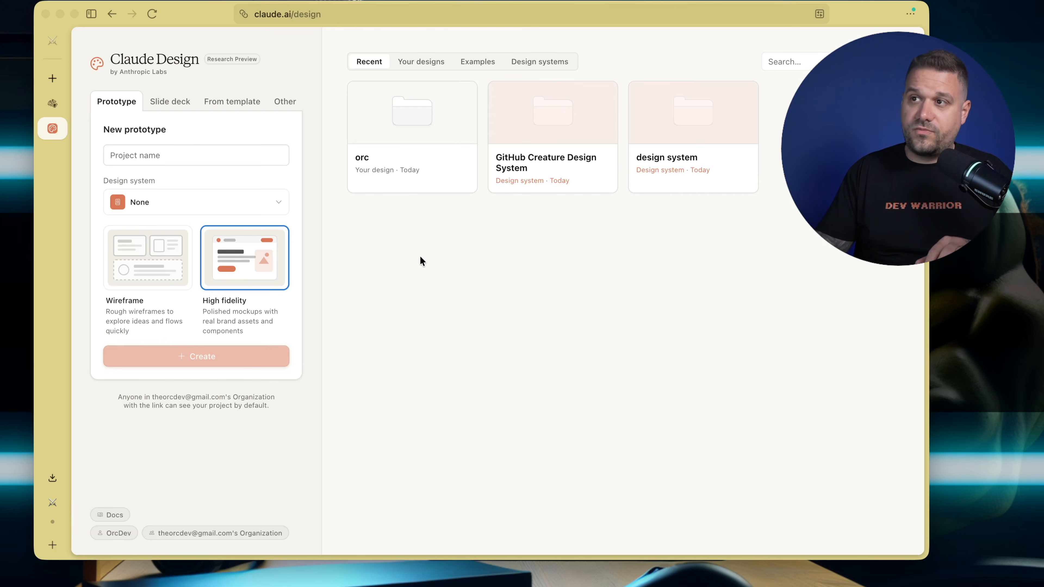